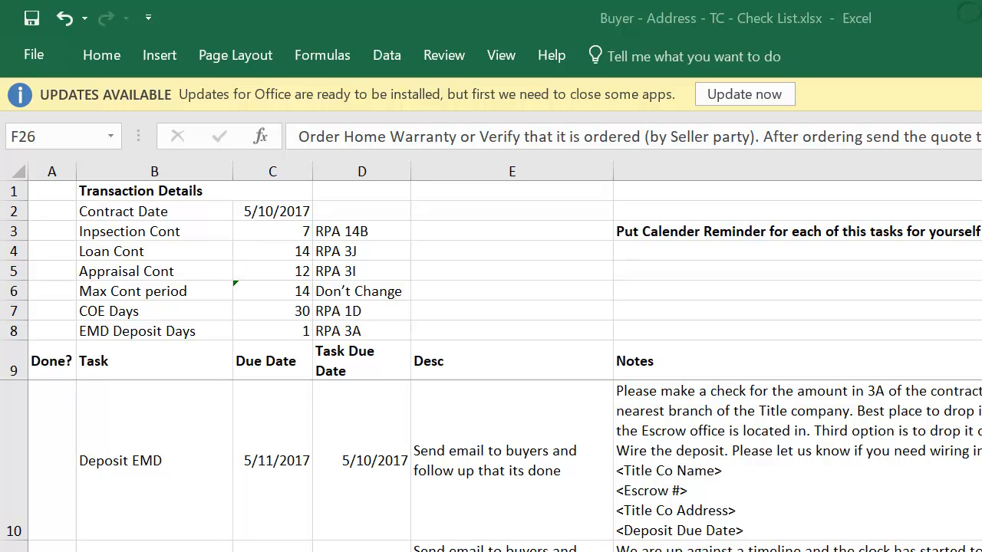
For the Contract Date in C2, look up the seller's acceptance date on page 14 of the purchase contract in Adobe Acrobat
left_click(274, 211)
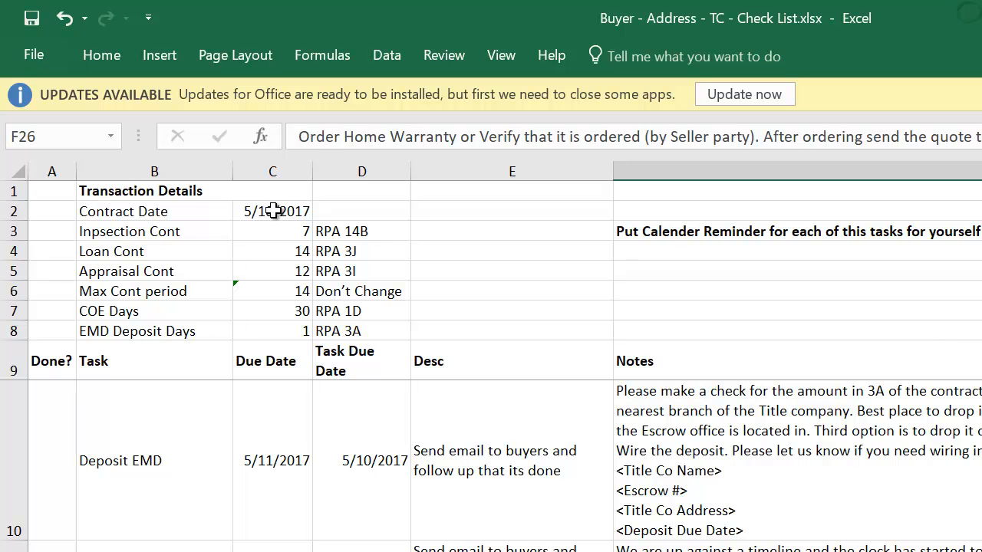
left_click(274, 211)
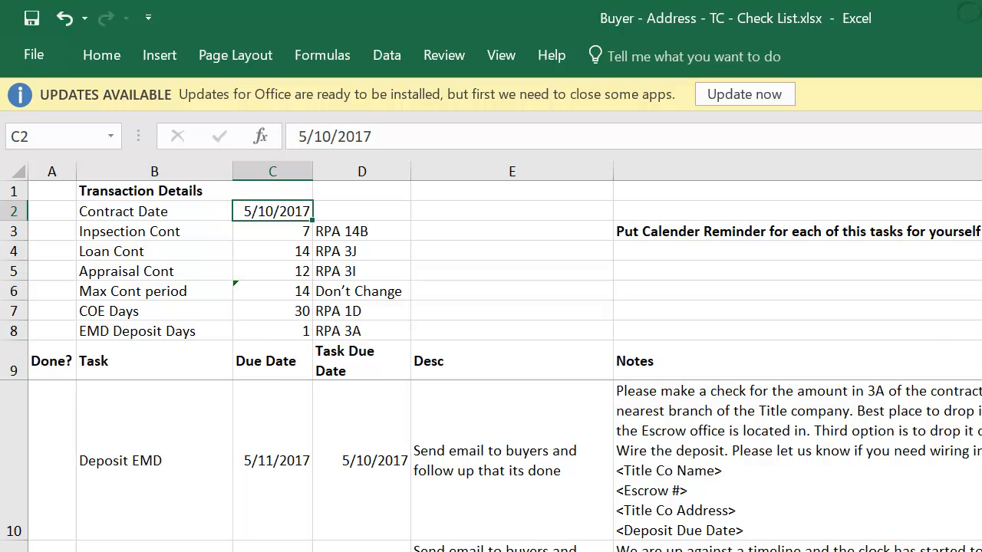
key("alt+Tab")
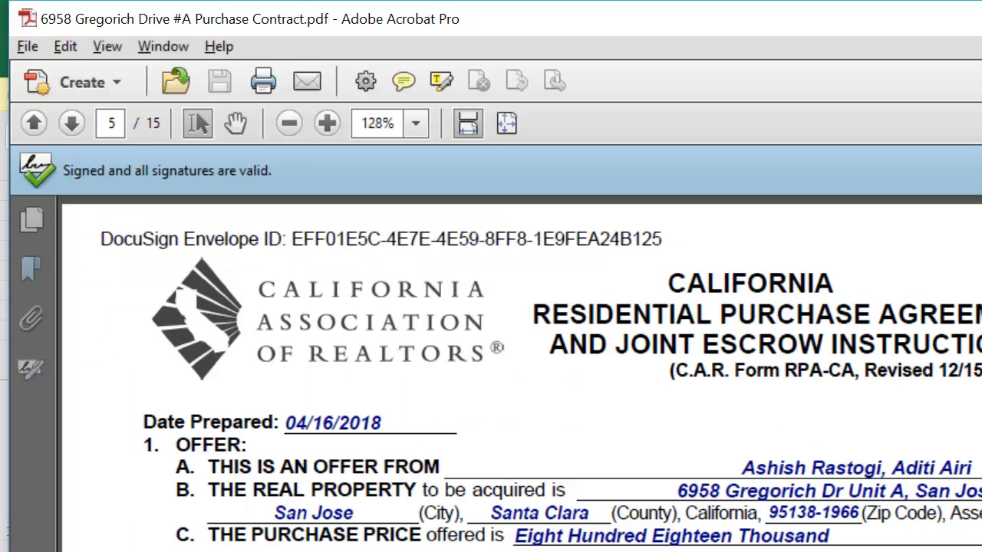
left_click(112, 122)
type("14")
key("Return")
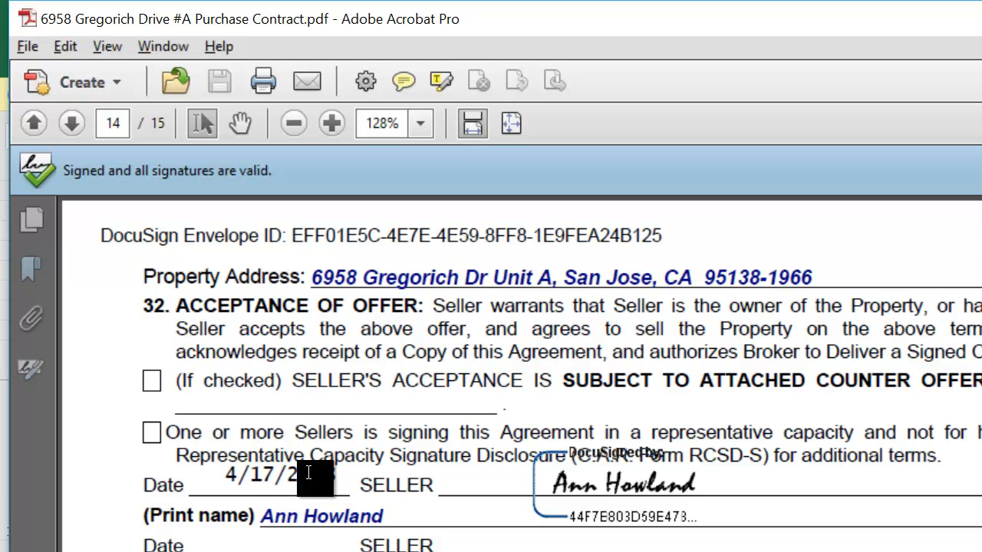
Return to the Excel checklist for the inspection contingency reference, and find paragraph 14B on page 10 of the contract in Acrobat
key("alt+Tab")
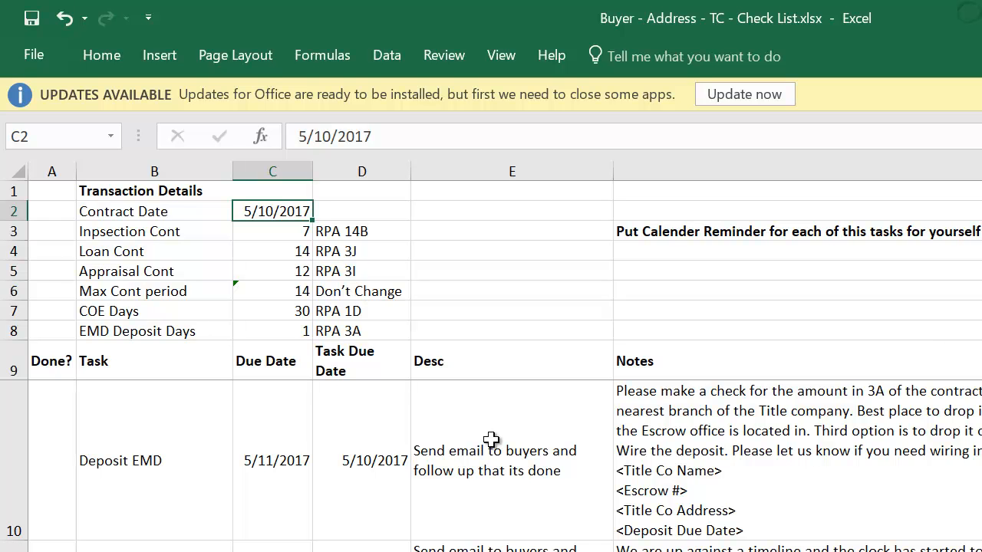
key("Down")
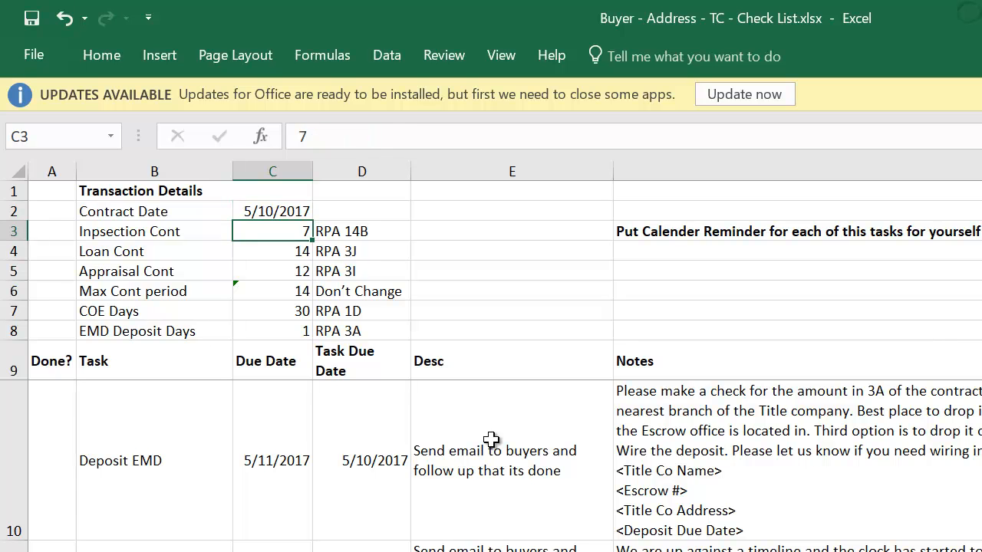
key("Left")
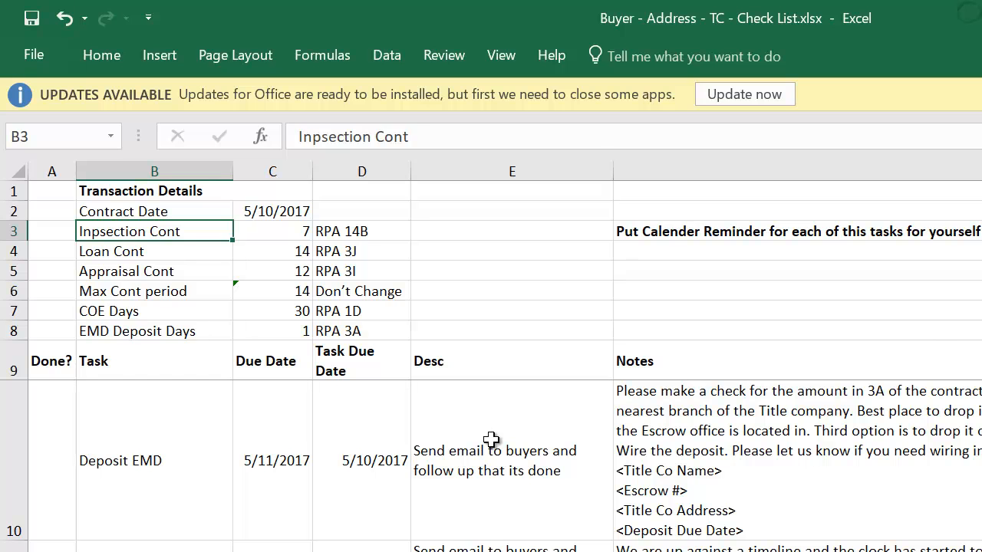
key("Right")
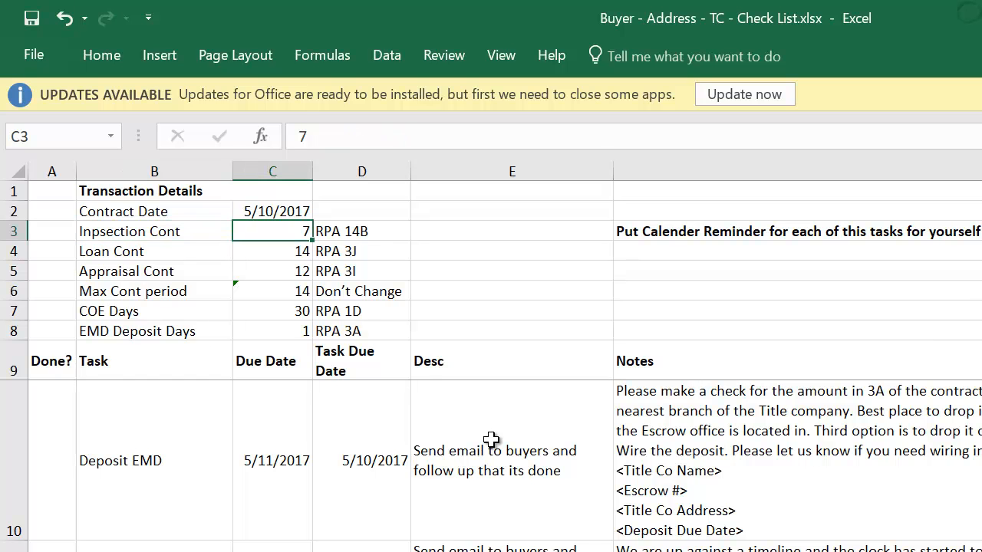
key("Right")
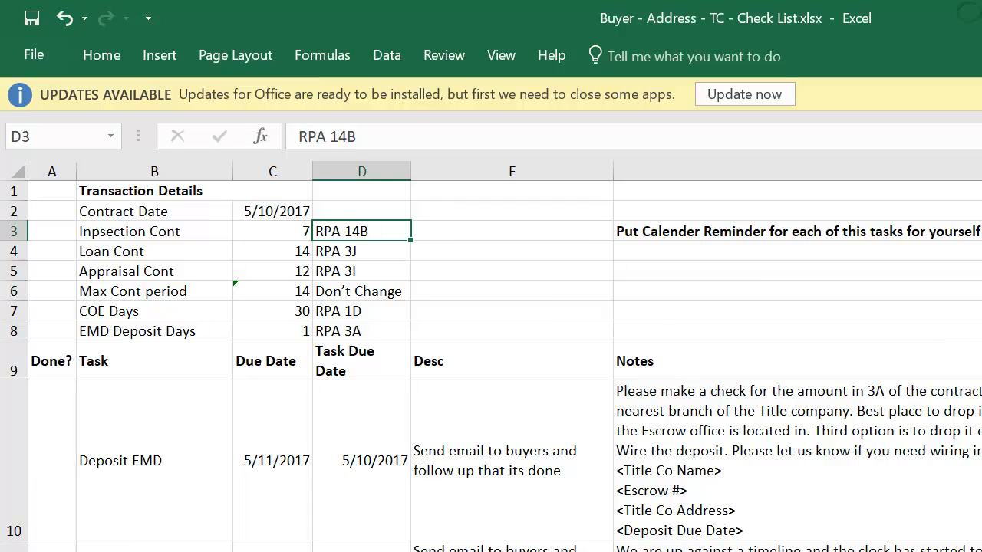
key("alt+Tab")
scroll(767, 543, "up", 10)
scroll(760, 532, "up", 20)
scroll(761, 532, "up", 15)
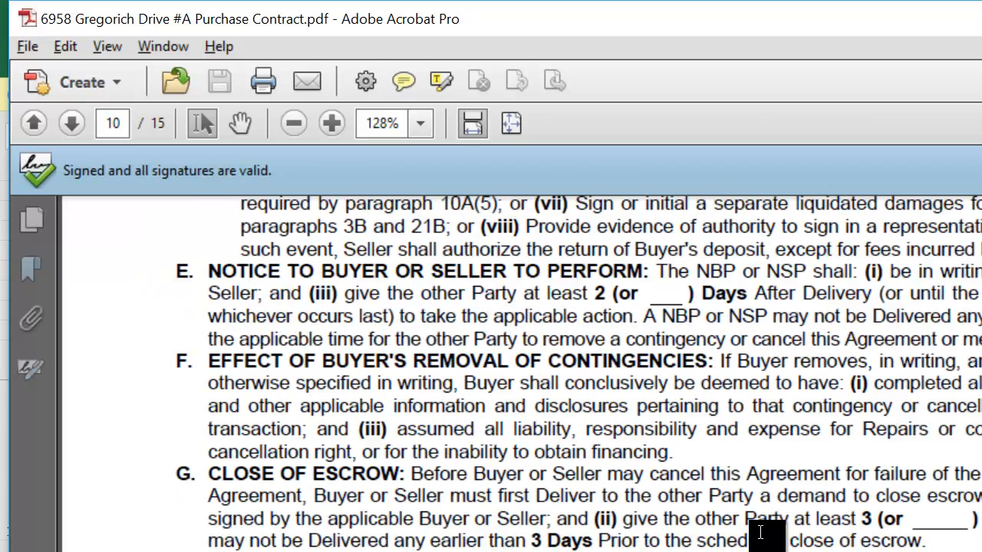
scroll(760, 531, "up", 5)
scroll(760, 532, "up", 5)
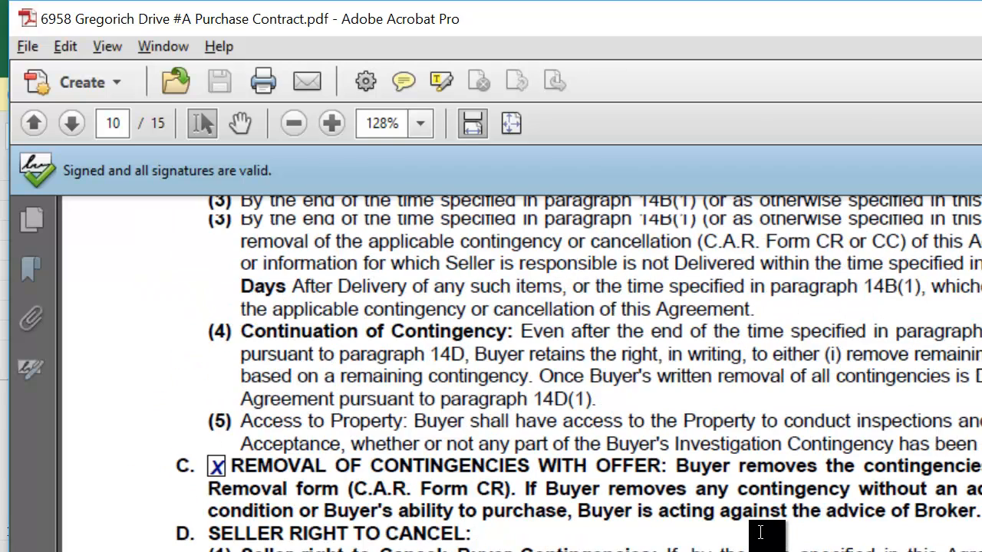
scroll(760, 532, "up", 1)
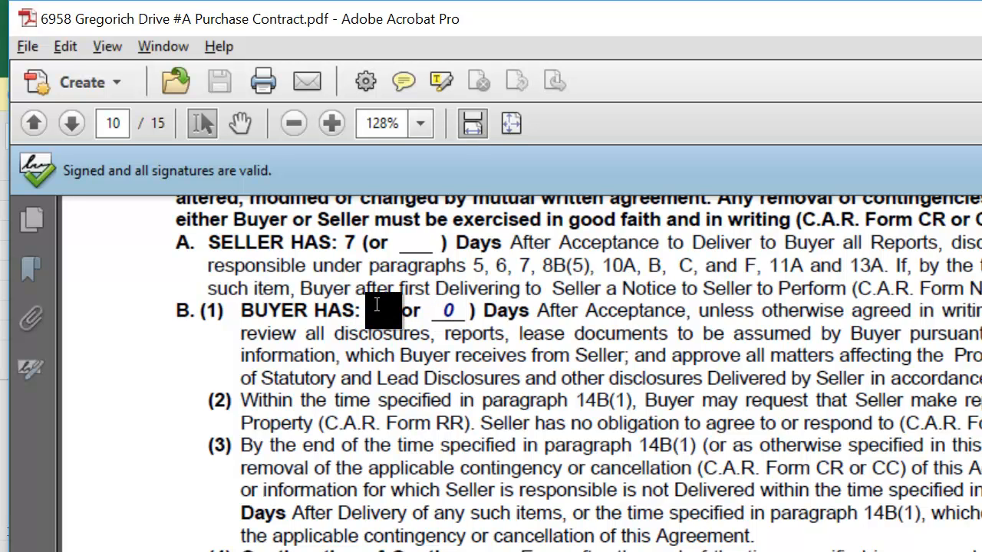
Check the Loan Cont reference in the Excel checklist, and find paragraph 3J on page 6 of the contract in Acrobat
key("alt+Tab")
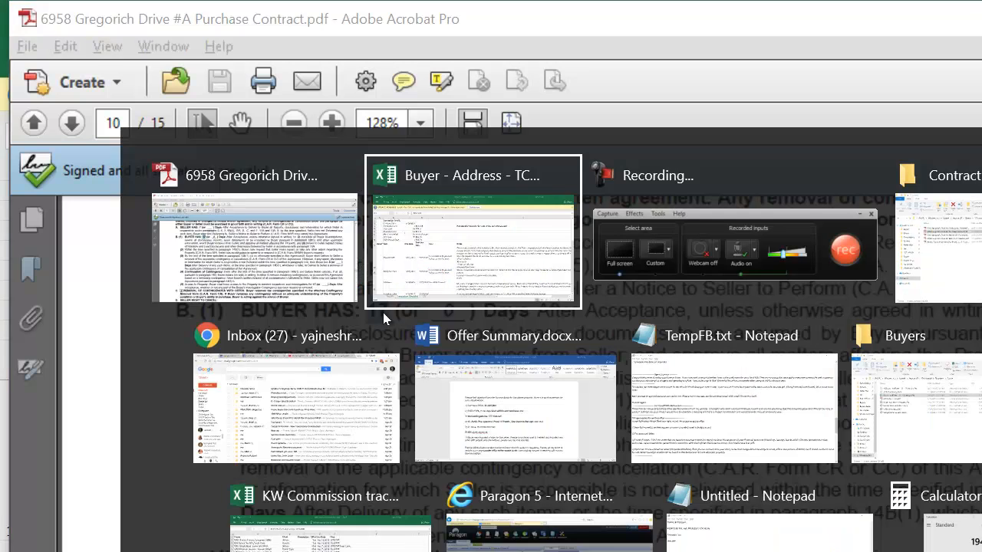
key("Left")
key("Right")
key("Left")
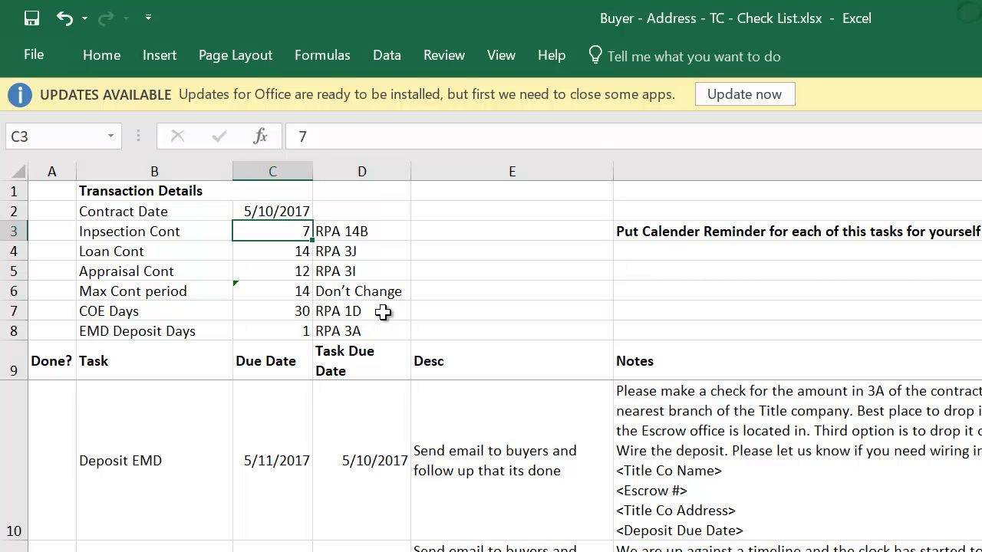
key("Down")
key("Left")
key("Right")
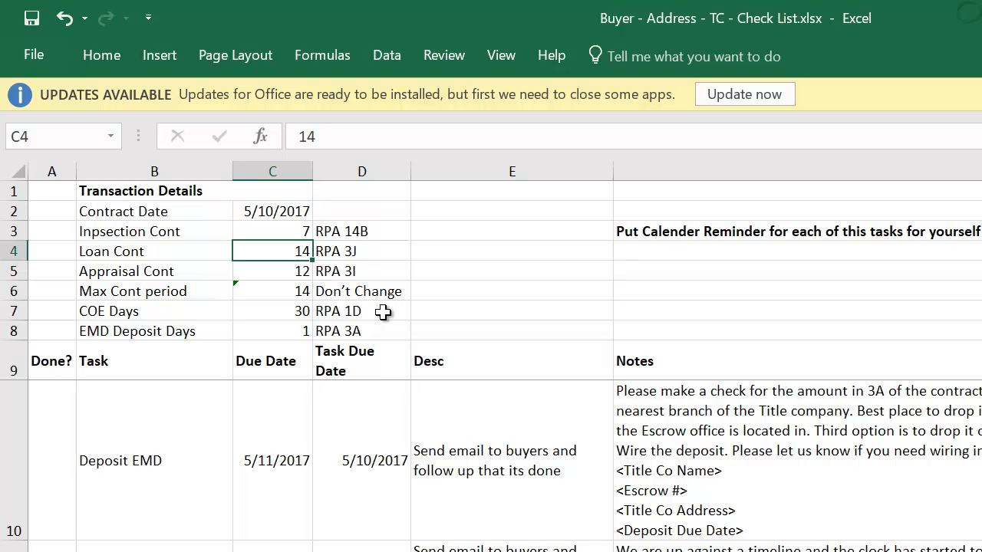
key("Right")
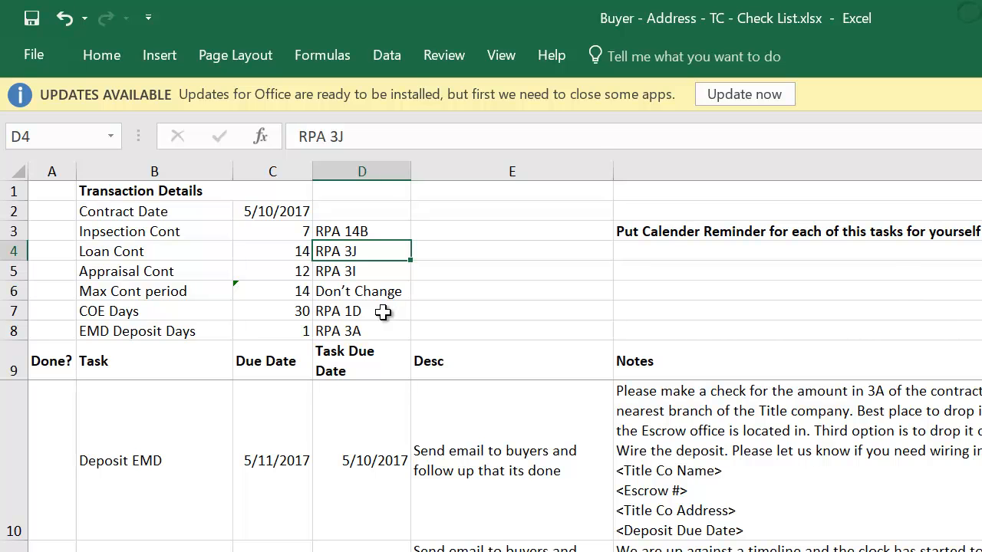
key("alt+Tab")
scroll(377, 305, "up", 10)
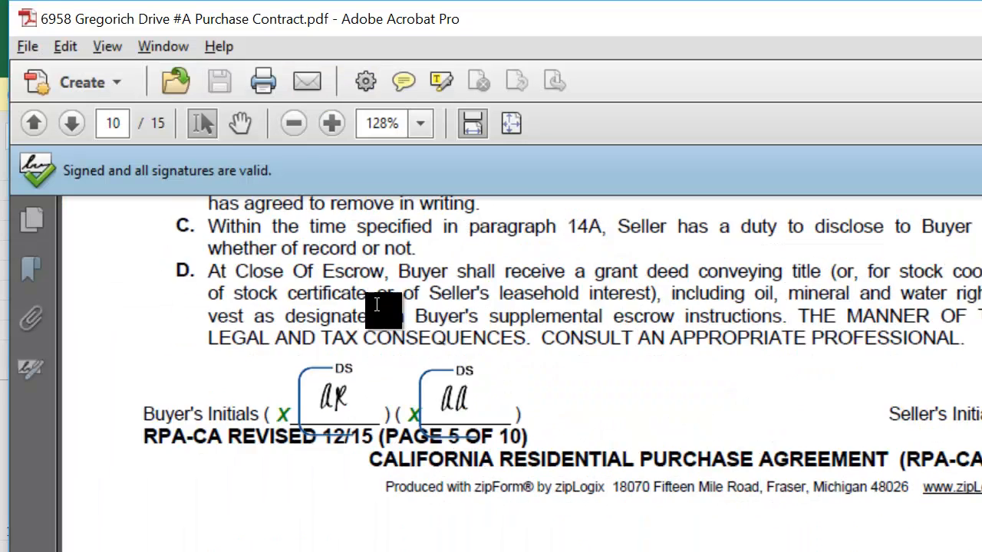
scroll(377, 304, "up", 20)
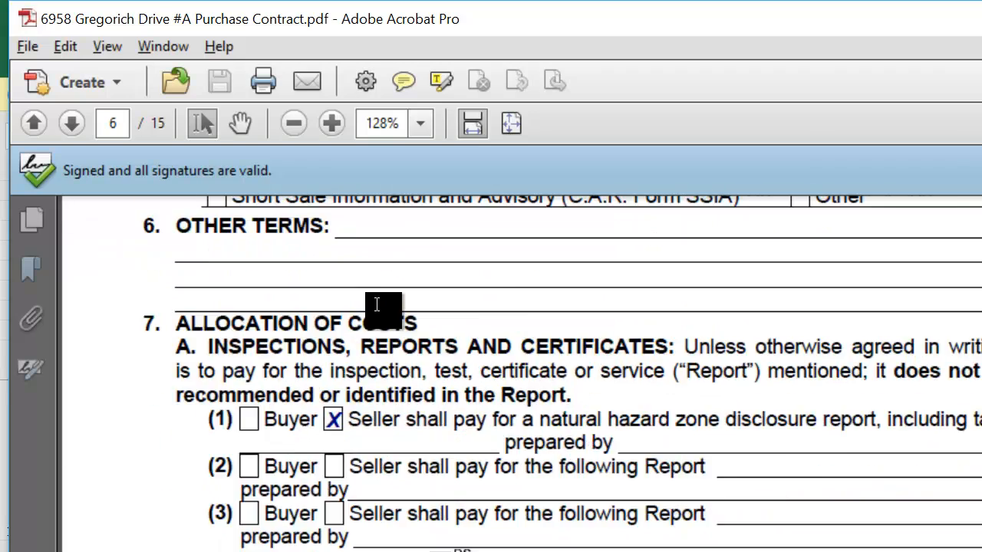
scroll(377, 305, "down", 8)
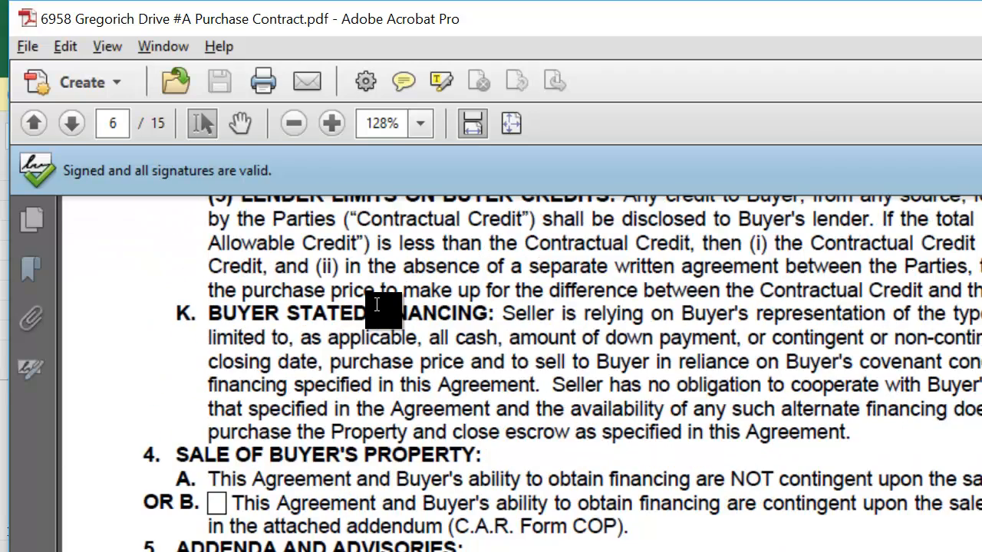
scroll(377, 305, "up", 8)
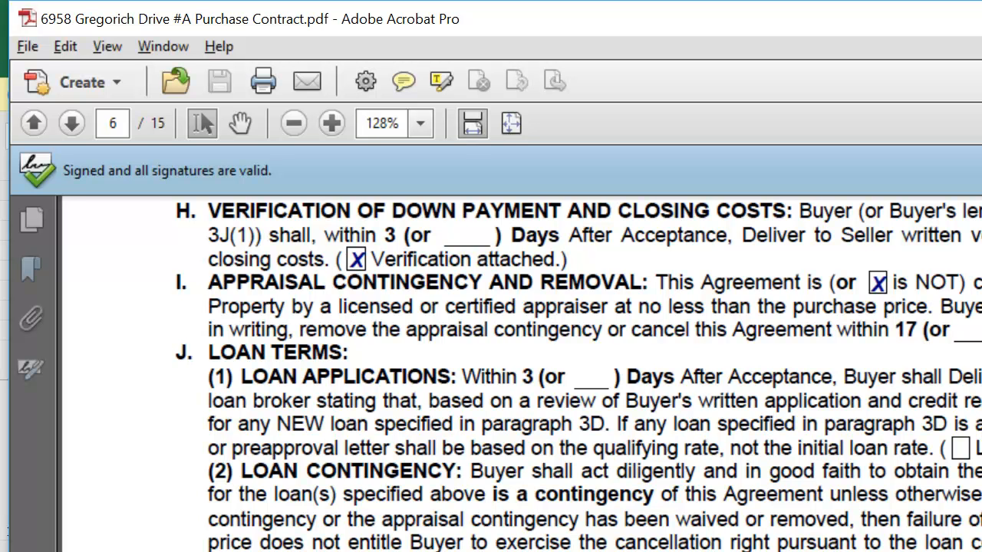
Check the Appraisal Cont reference in the Excel checklist and read paragraph 3I of the contract in Acrobat
key("alt+Tab")
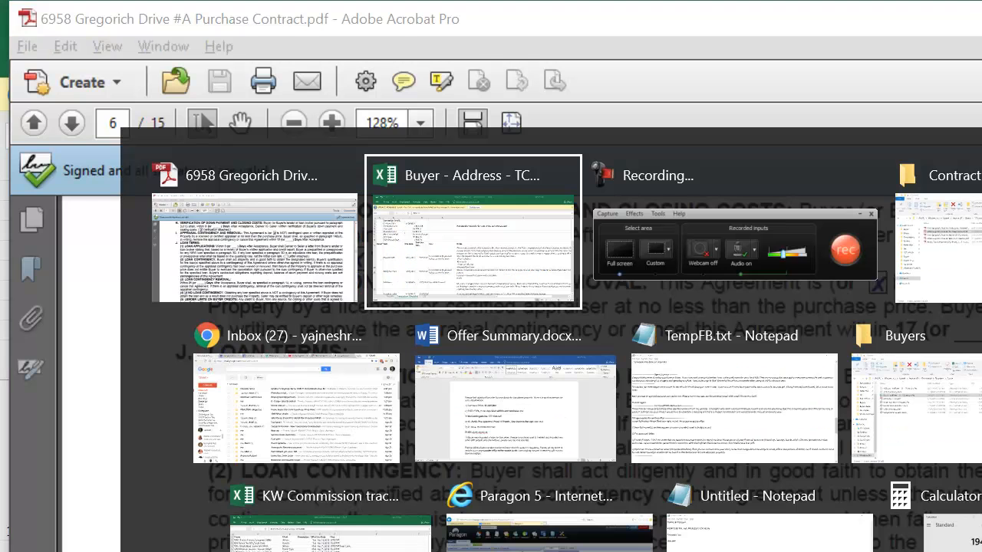
left_click(272, 252)
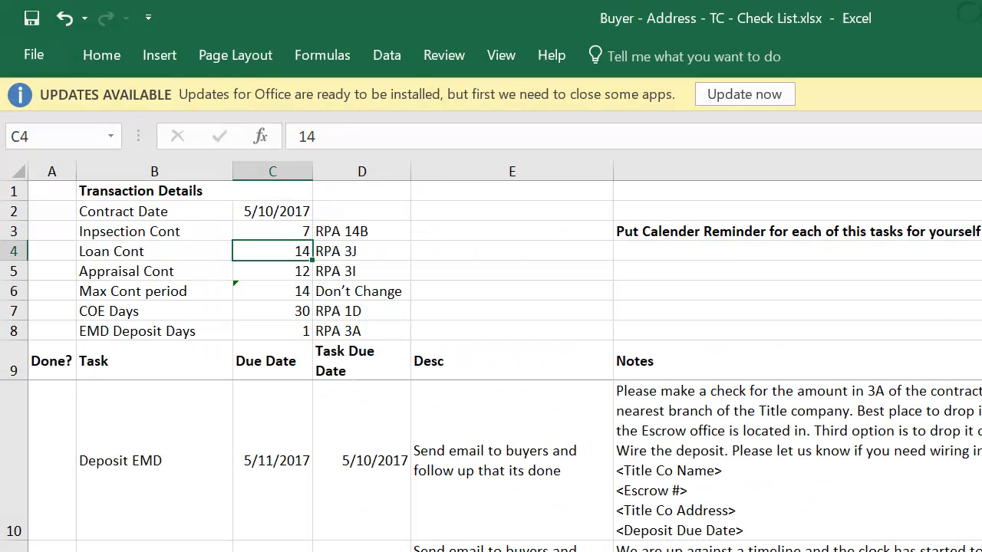
key("Down")
key("Left")
key("Right")
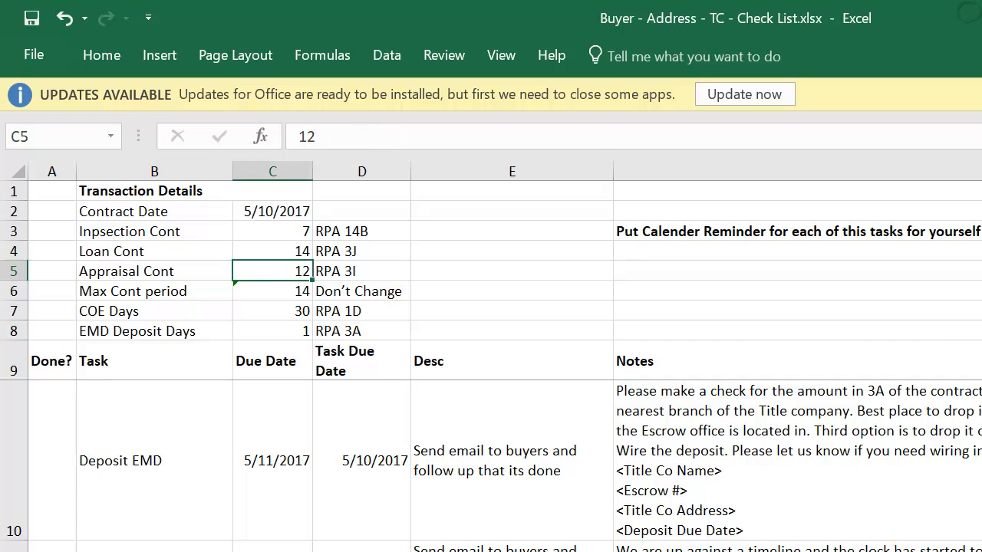
key("Right")
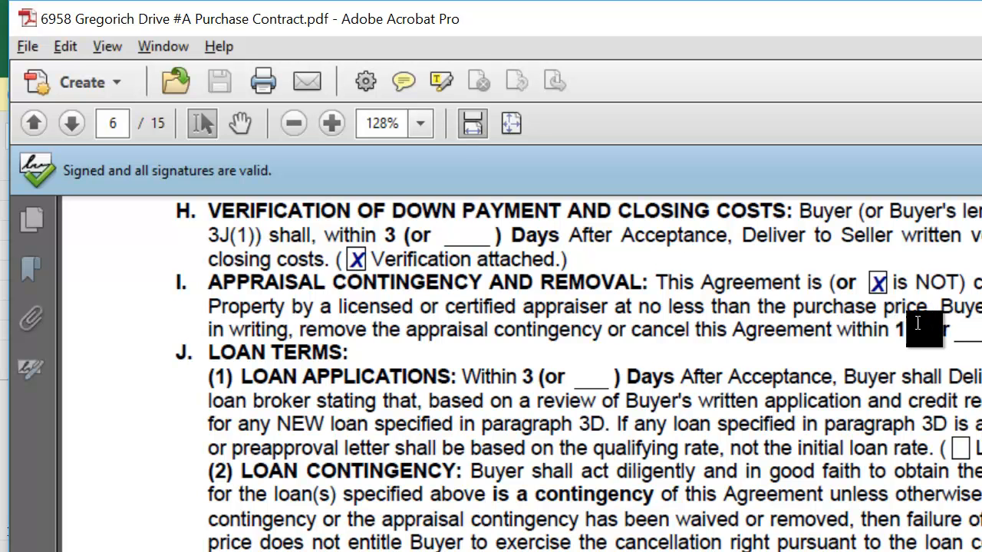
Back in the Excel checklist, inspect the Max Cont period formula in C6 and highlight its source cells C3:C5
key("alt+Tab")
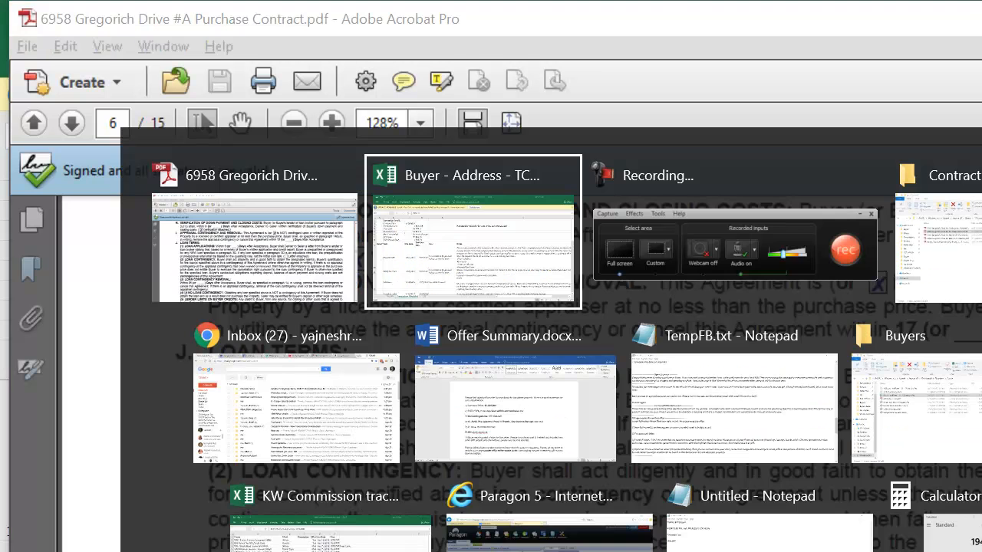
key("Left")
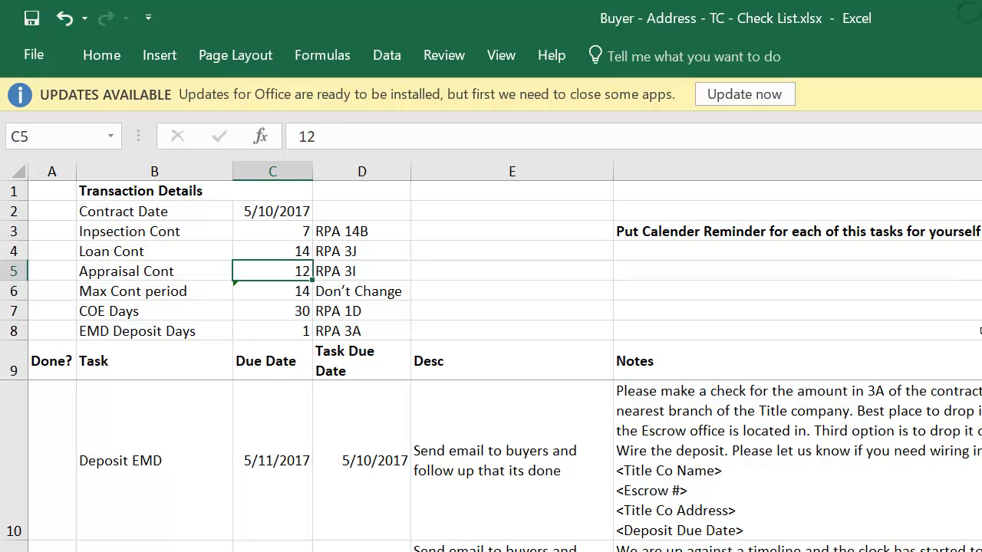
key("Right")
key("Down")
key("Left")
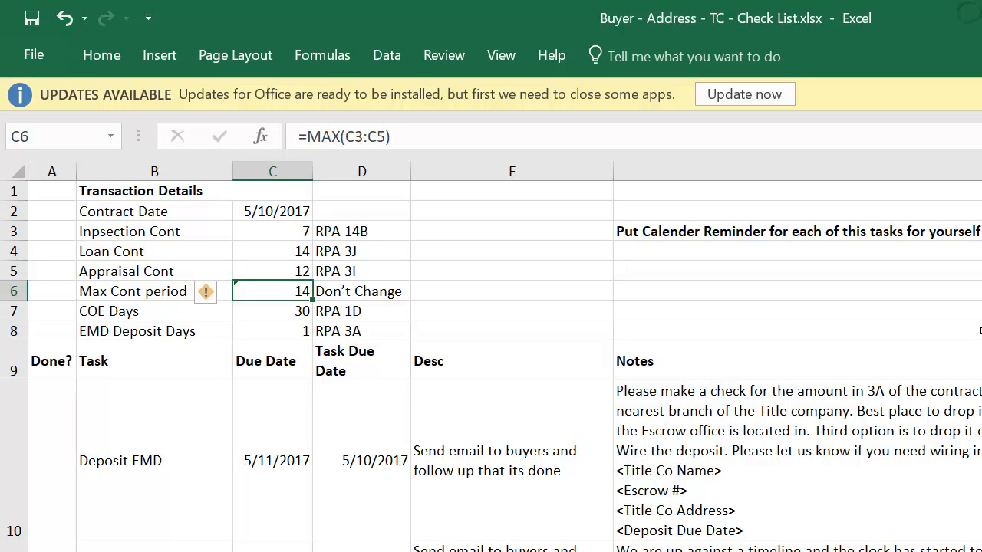
key("Up")
key("Up")
key("Up")
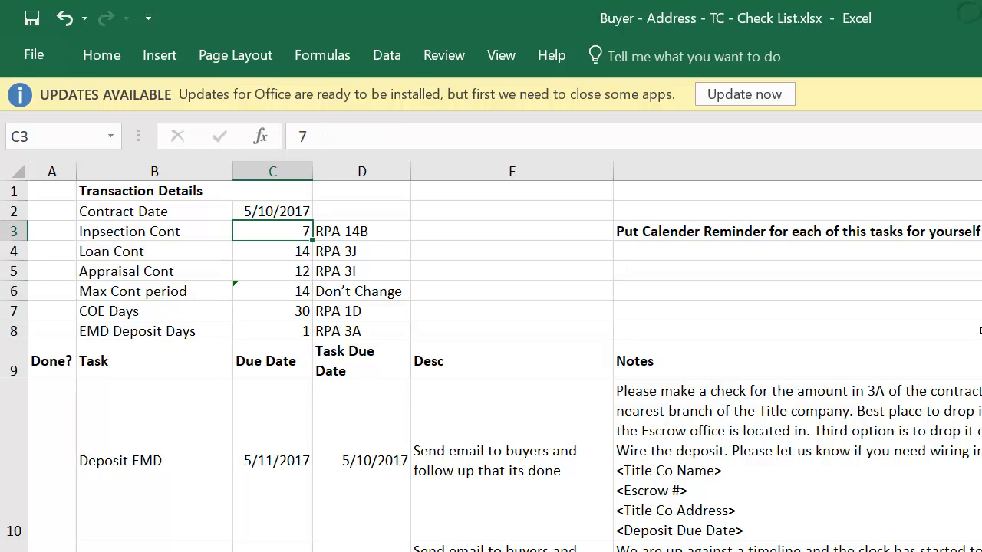
key("shift+Down")
key("shift+Down")
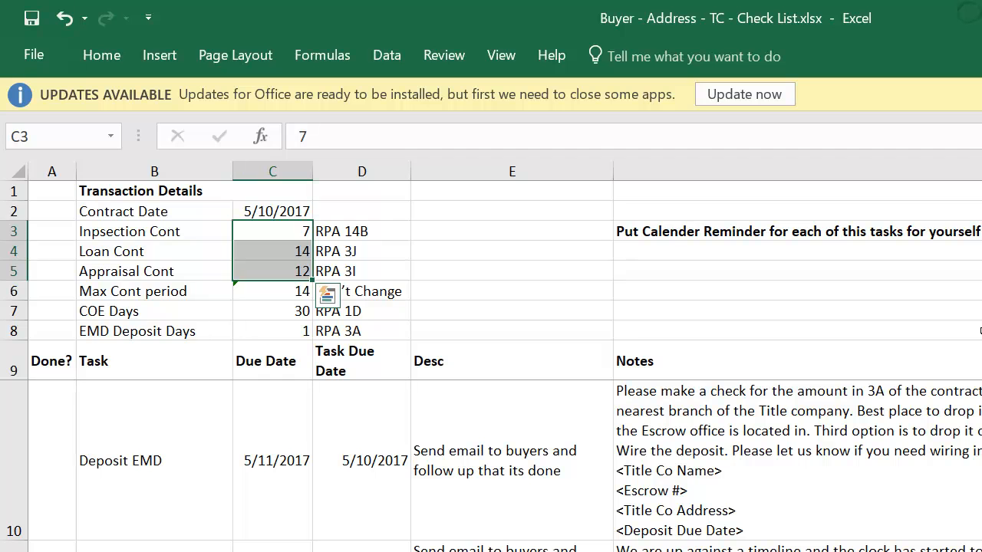
Set the Loan Cont days in C4 to 5 to test the Max Cont period formula
key("Down")
key("Down")
key("Up")
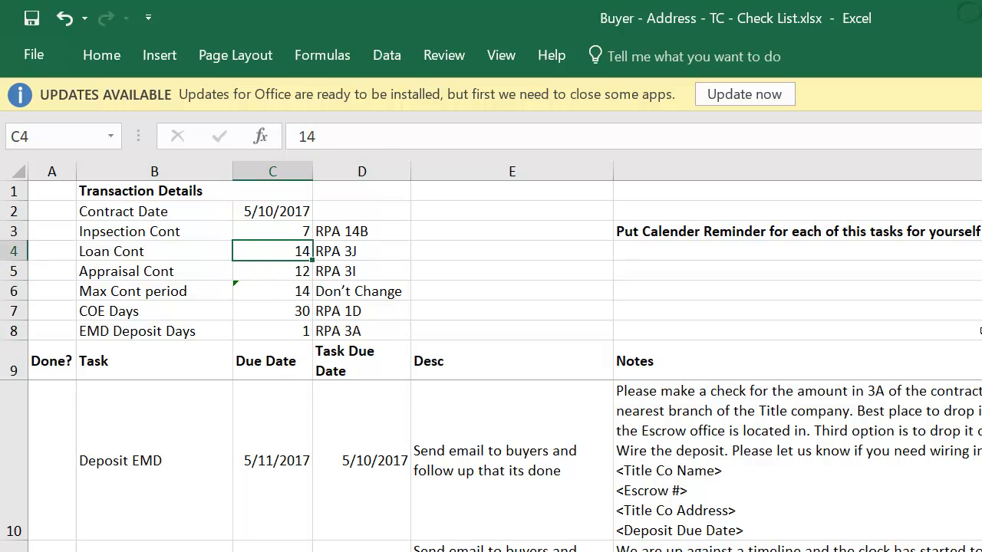
type("5")
key("Return")
key("Down")
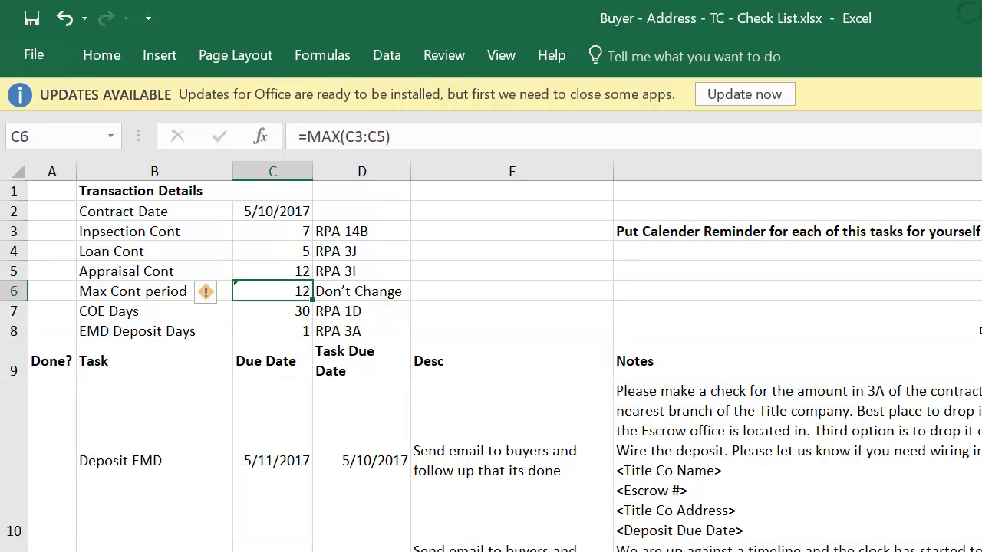
Set the Loan Cont days in C4 back to 14
key("Up")
key("Up")
type("14")
key("Return")
key("Down")
Make the "Don't Change" note in D6 beside Max Cont period bold
key("Down")
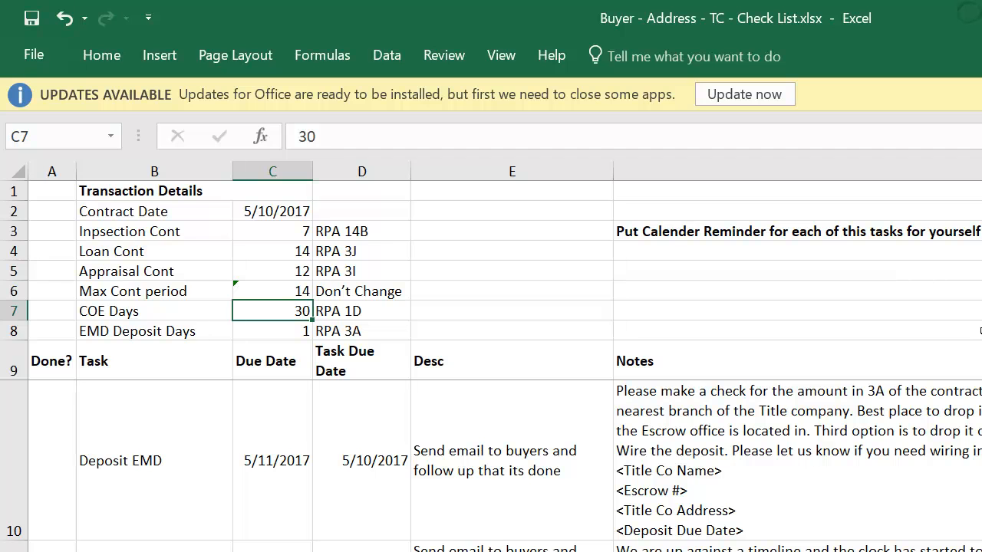
key("Up")
key("Right")
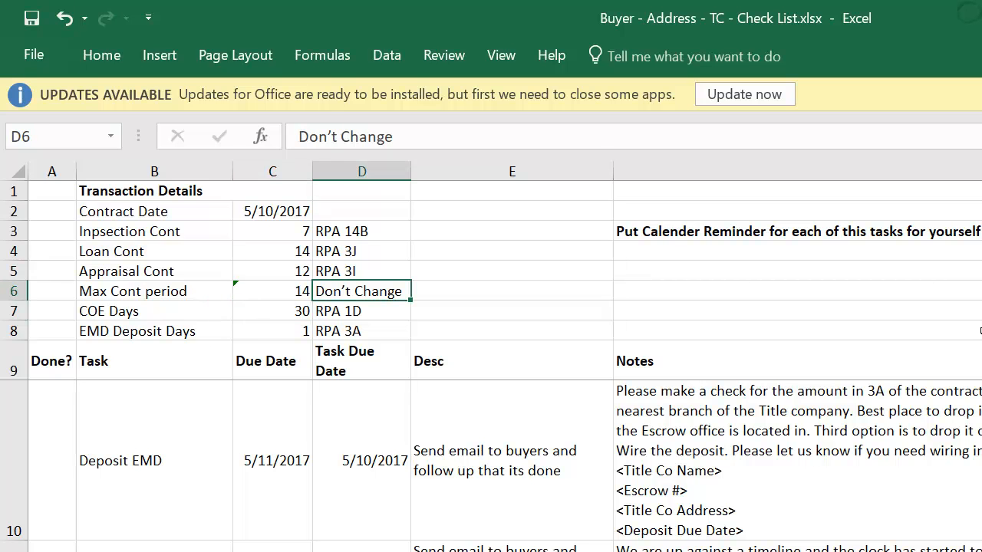
key("ctrl+b")
Examine the COE Days value in C7 and its RPA 1D contract reference in D7
key("Down")
key("Left")
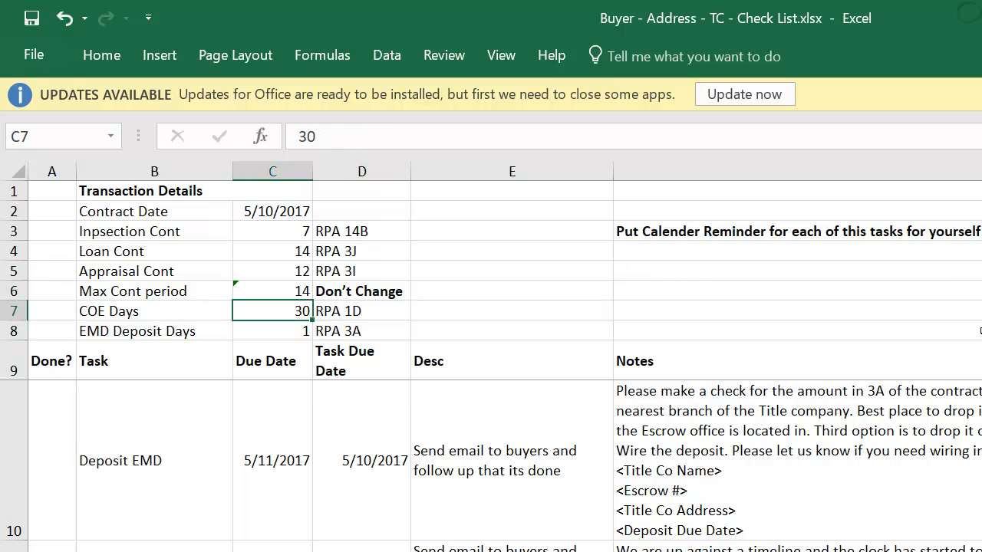
key("Right")
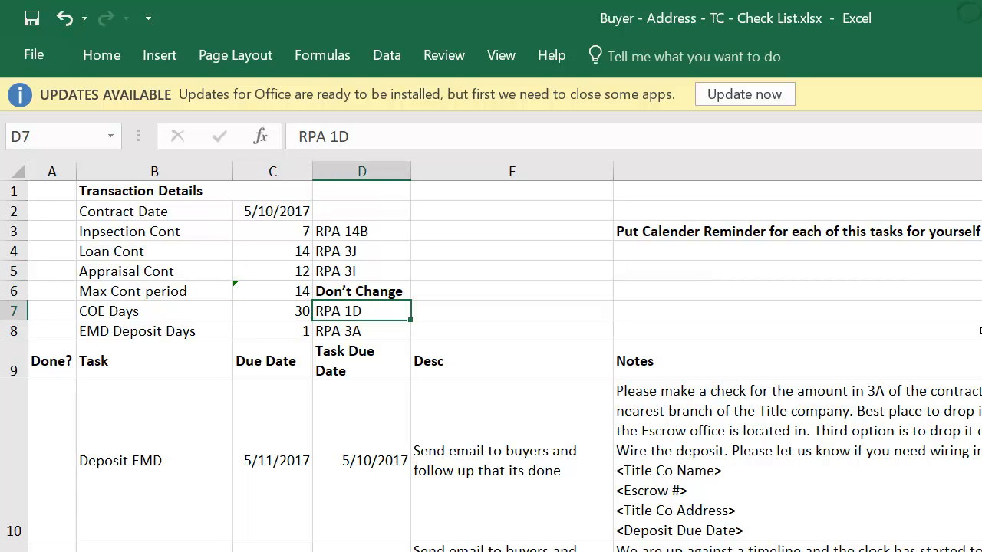
key("Left")
key("Right")
key("Left")
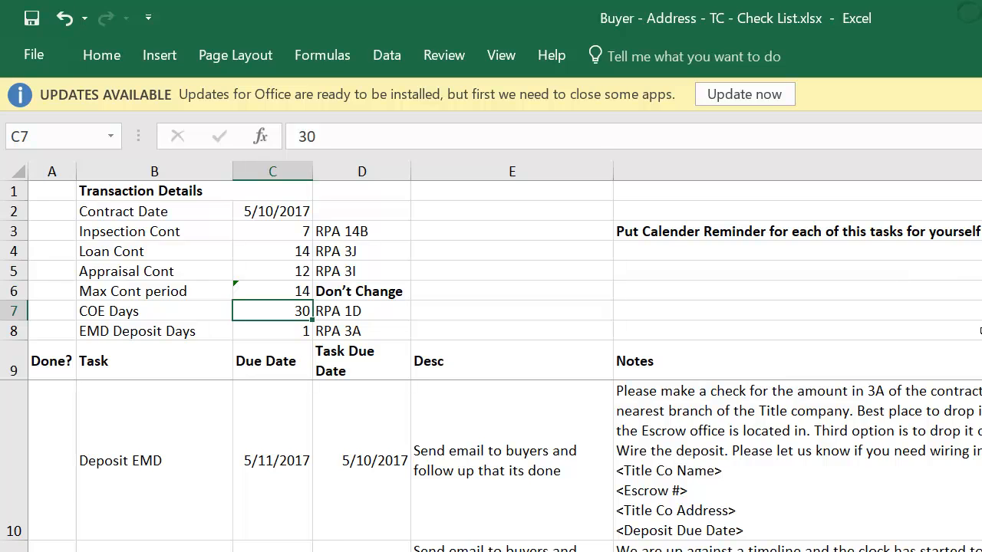
Find the Close of Escrow term in paragraph 1D of the purchase contract in Acrobat and compare it with COE Days in the Excel checklist
key("alt+Tab")
scroll(491, 368, "up", 15)
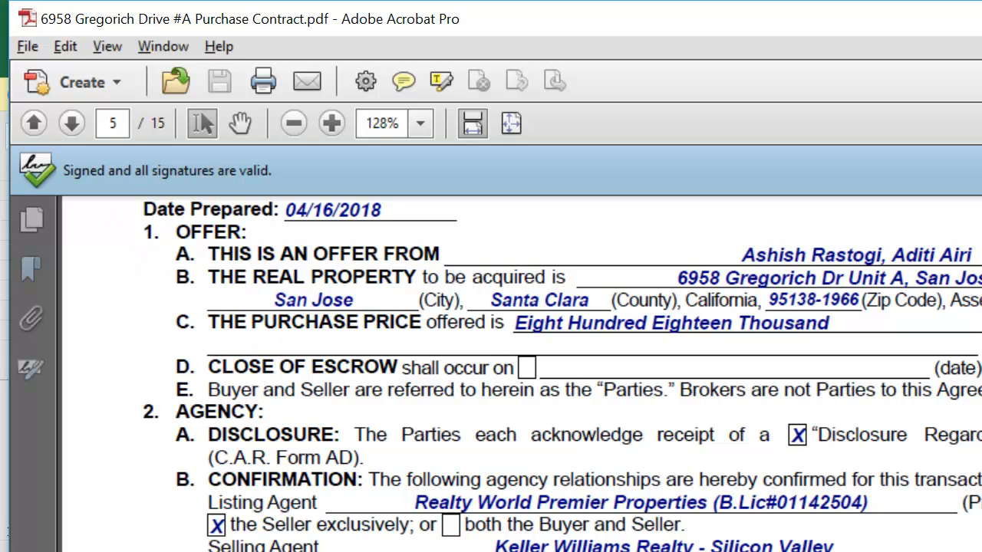
scroll(562, 377, "up", 1)
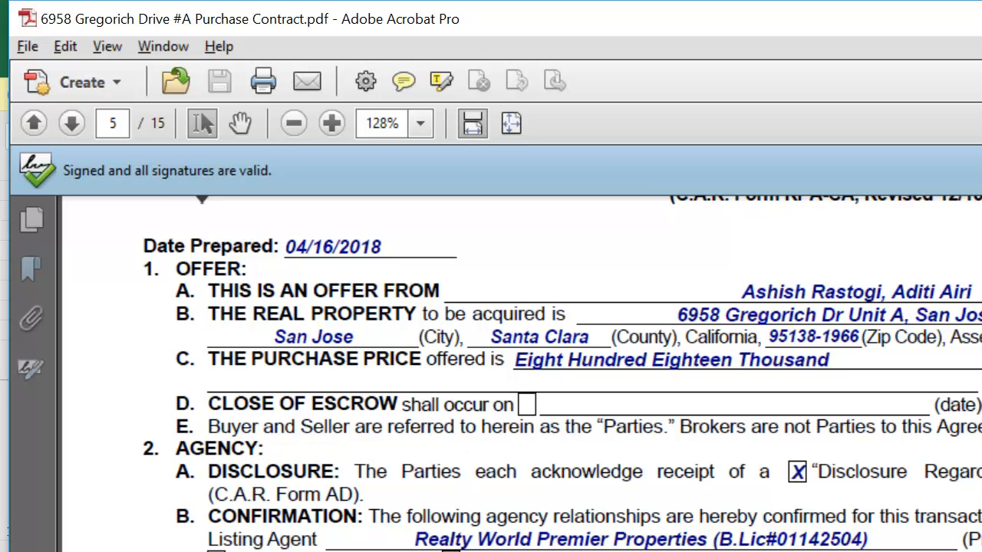
key("alt+Tab")
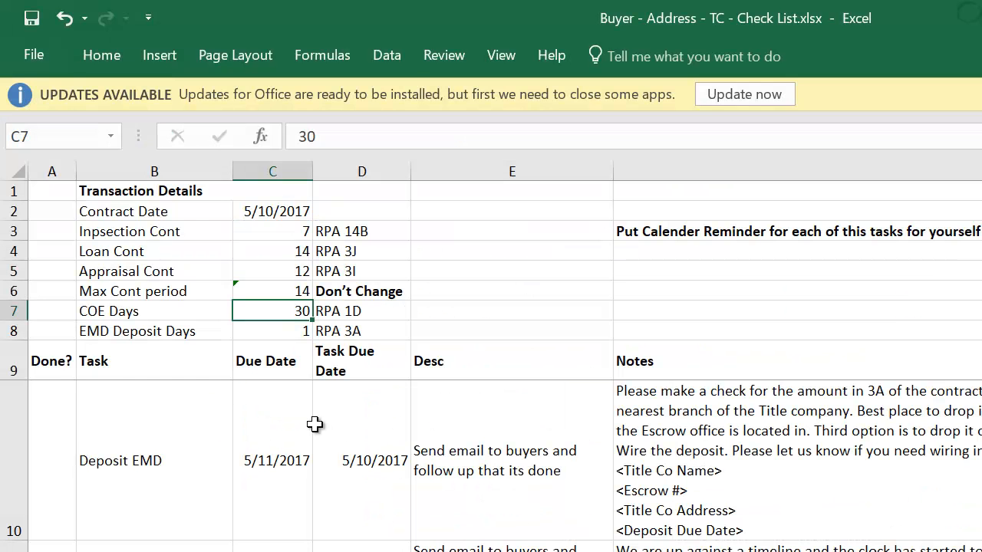
key("alt+Tab")
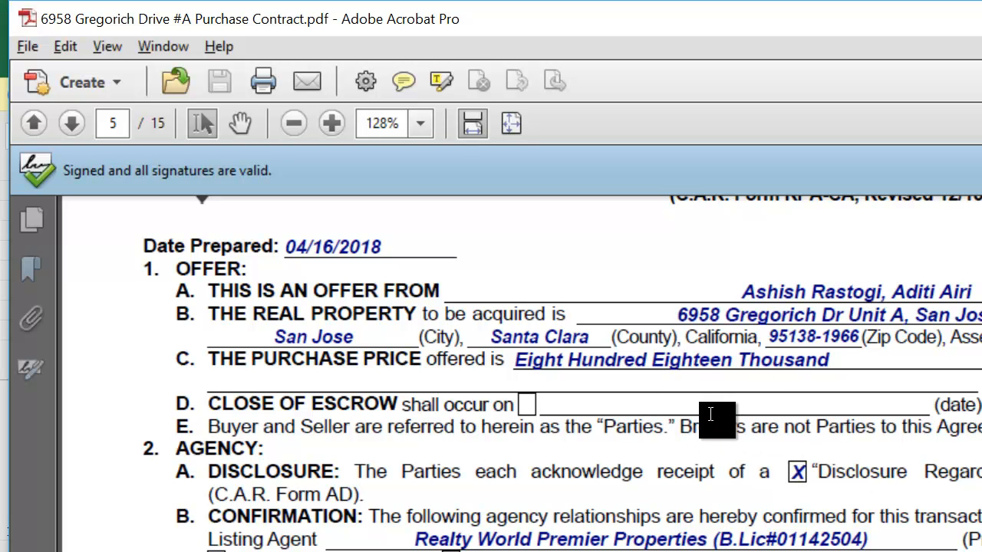
key("alt+Tab")
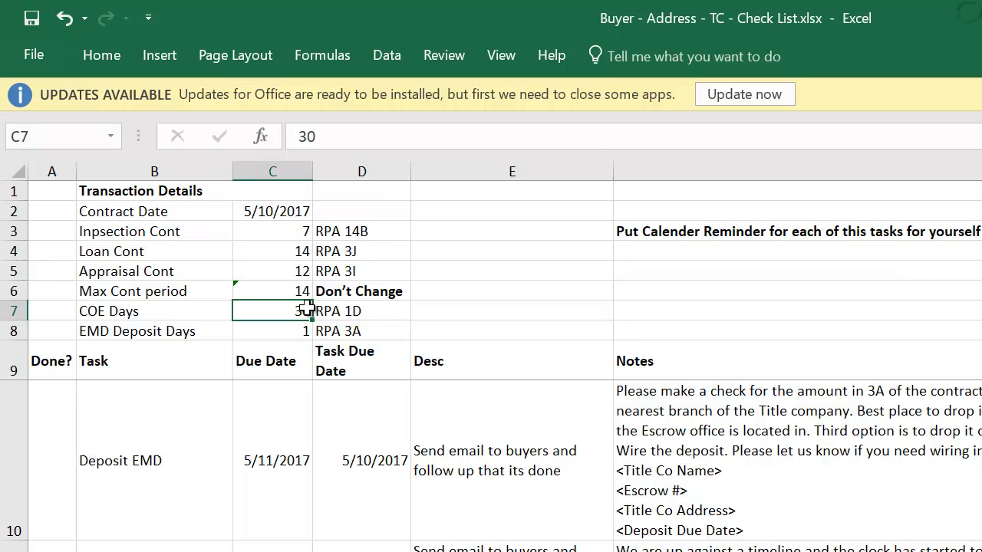
Examine the EMD Deposit Days row and its RPA 3A contract reference in D8
key("Down")
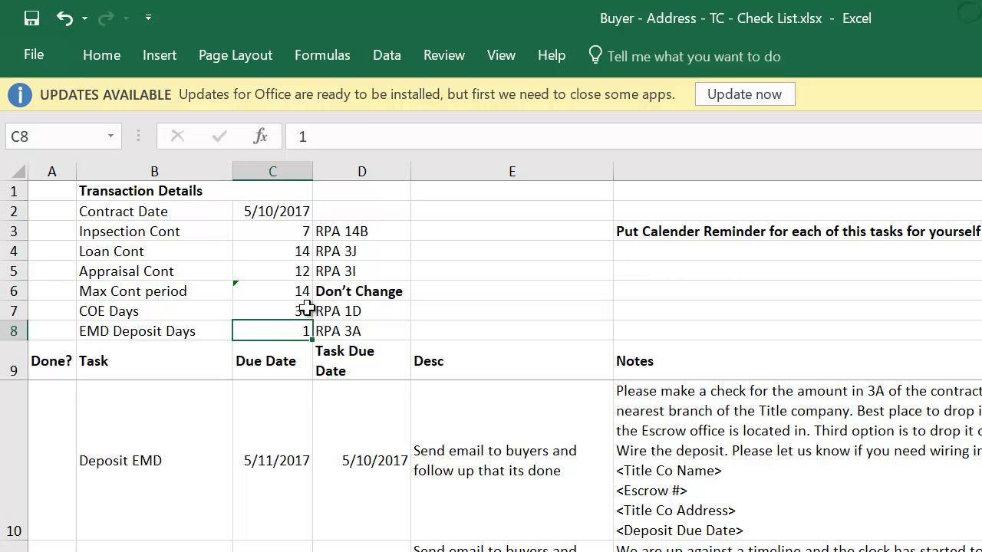
key("Left")
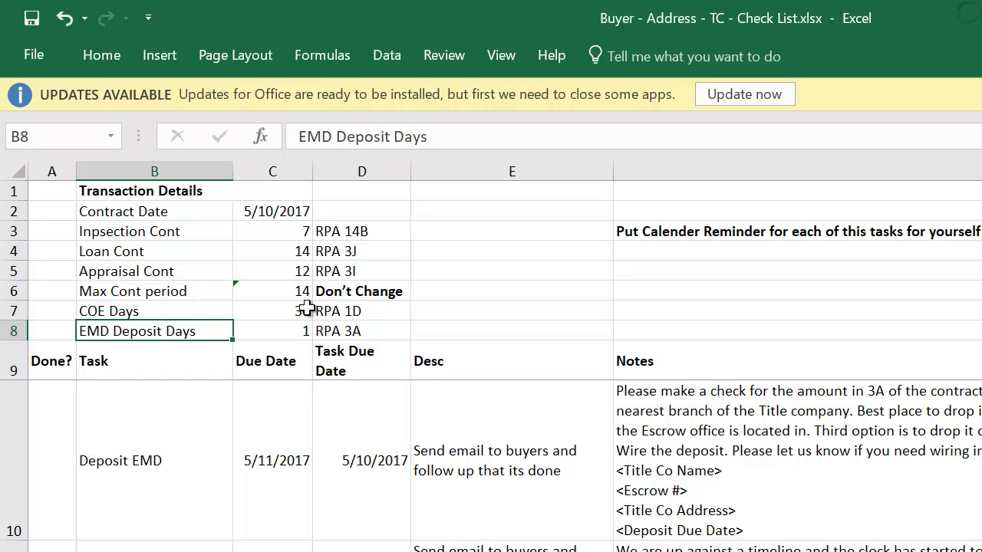
key("Right")
key("Right")
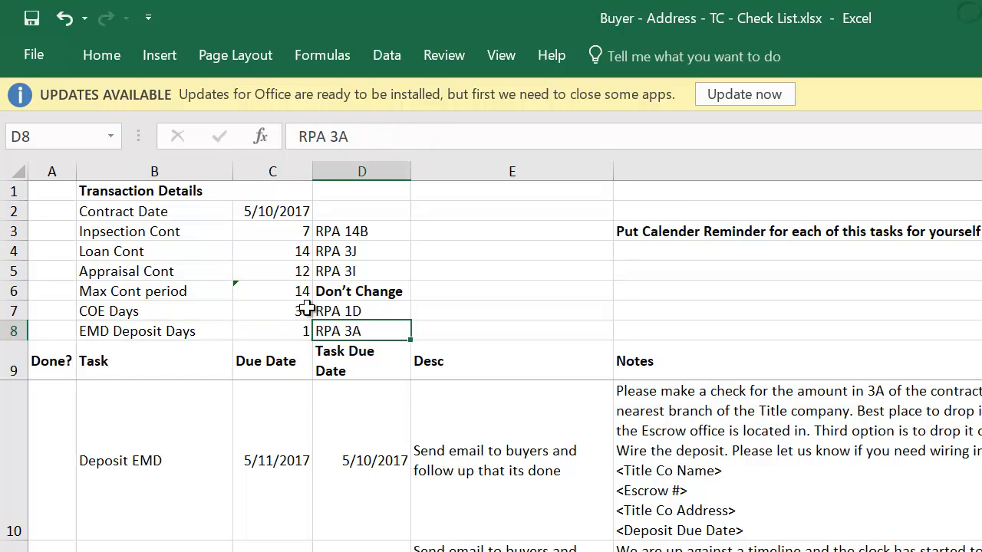
In the Acrobat contract, highlight the Initial Deposit deadline "In One Business Day" in paragraph 3A and compare it with C8 in the Excel checklist
key("alt+Tab")
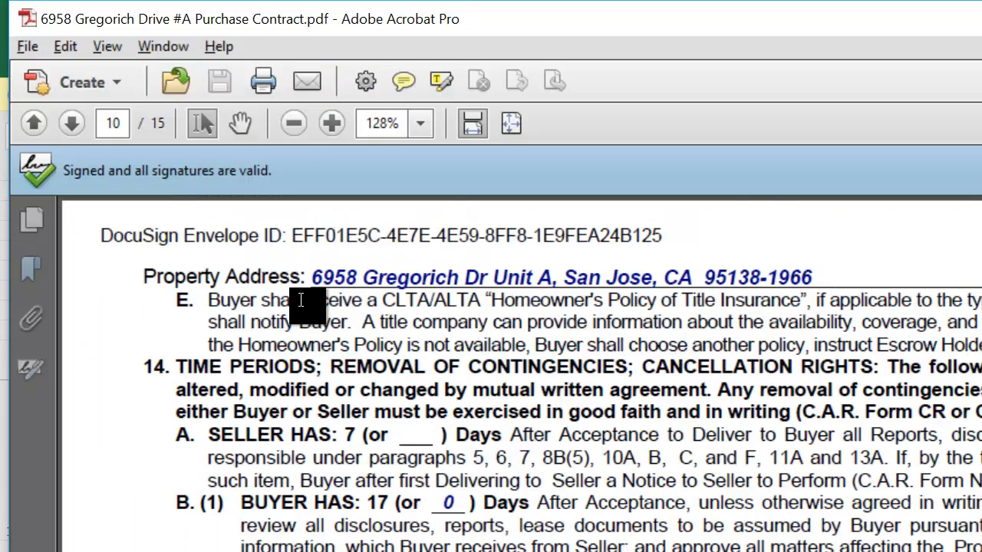
scroll(301, 300, "up", 20)
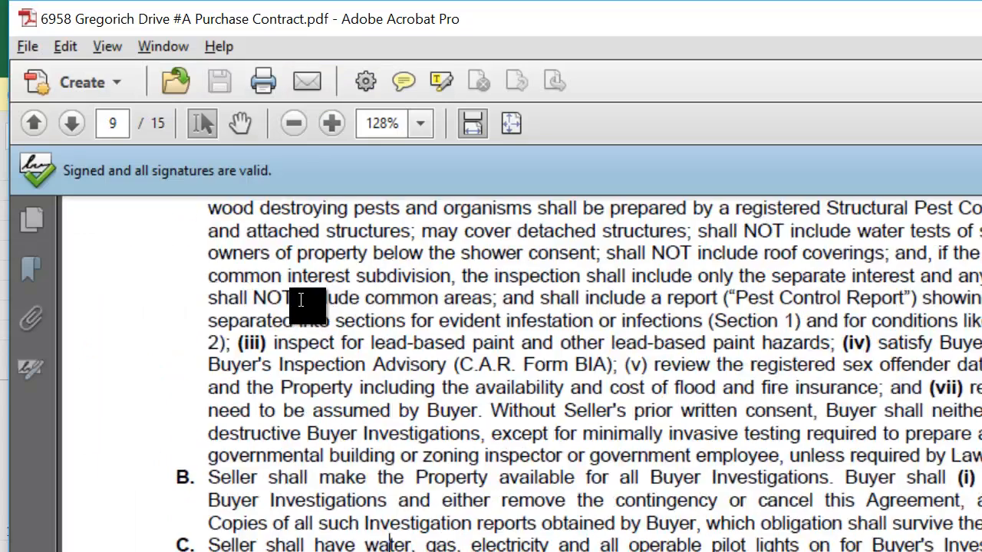
scroll(300, 300, "up", 20)
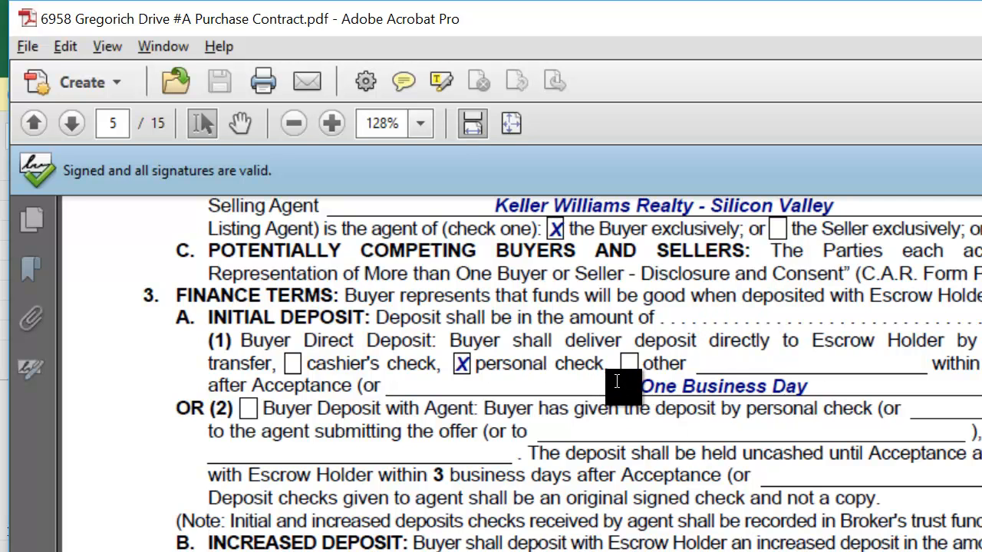
left_click_drag(619, 385, 808, 388)
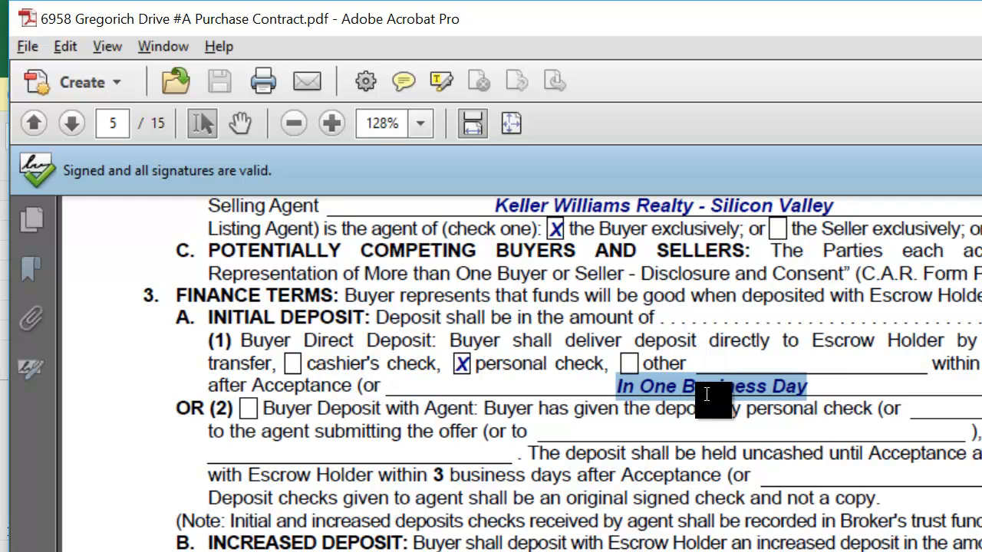
left_click_drag(927, 355, 981, 360)
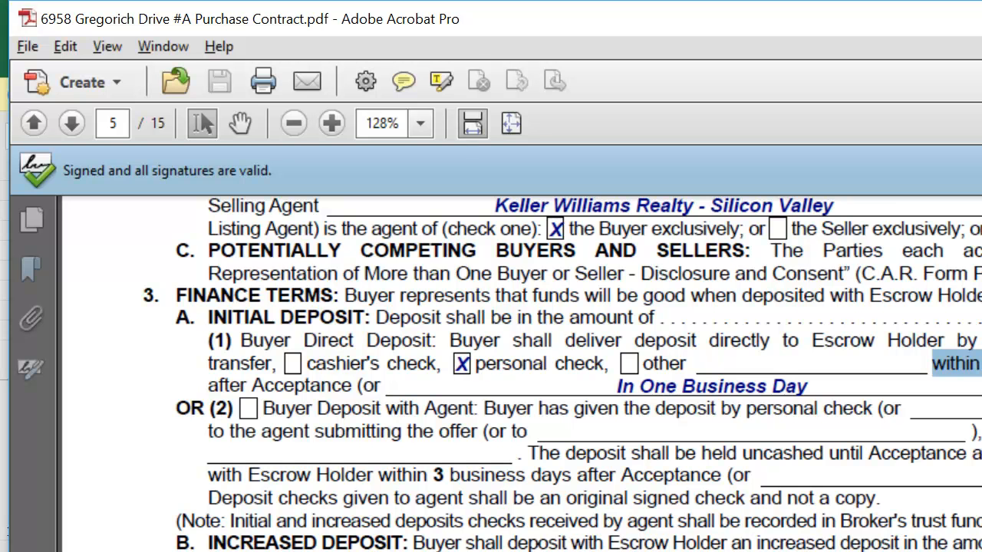
key("alt+Tab")
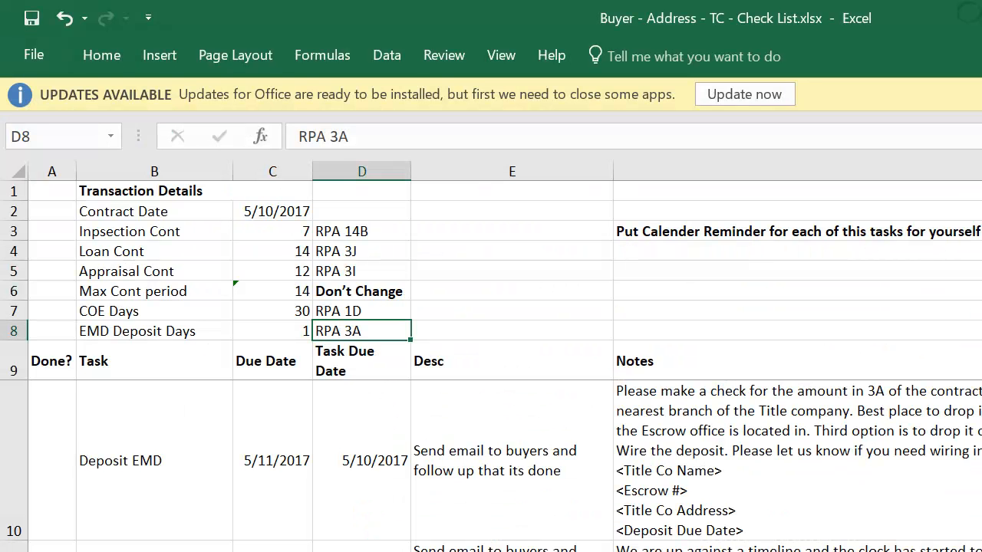
key("Left")
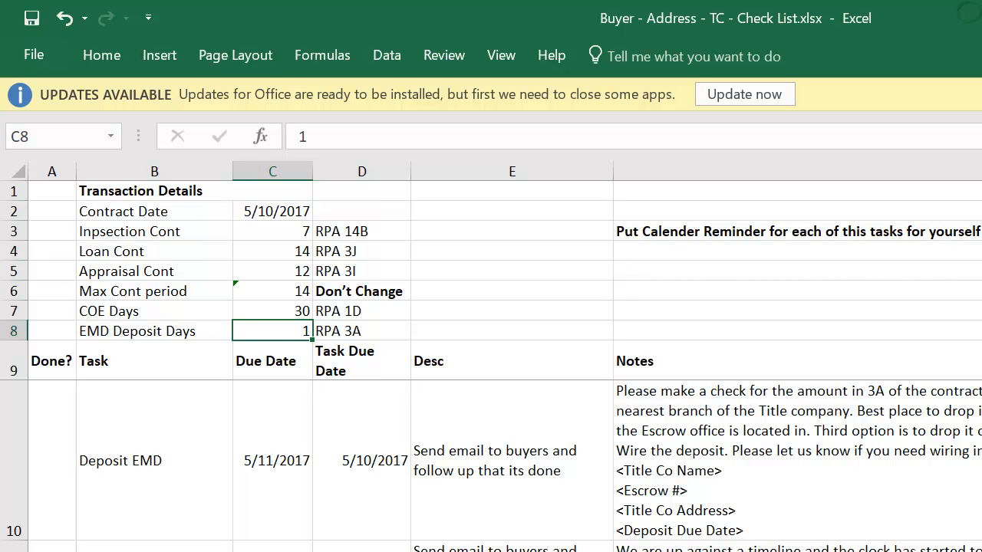
Back in the Acrobat purchase contract, locate and highlight the Date Prepared above the Offer section on page 5
key("alt+Tab")
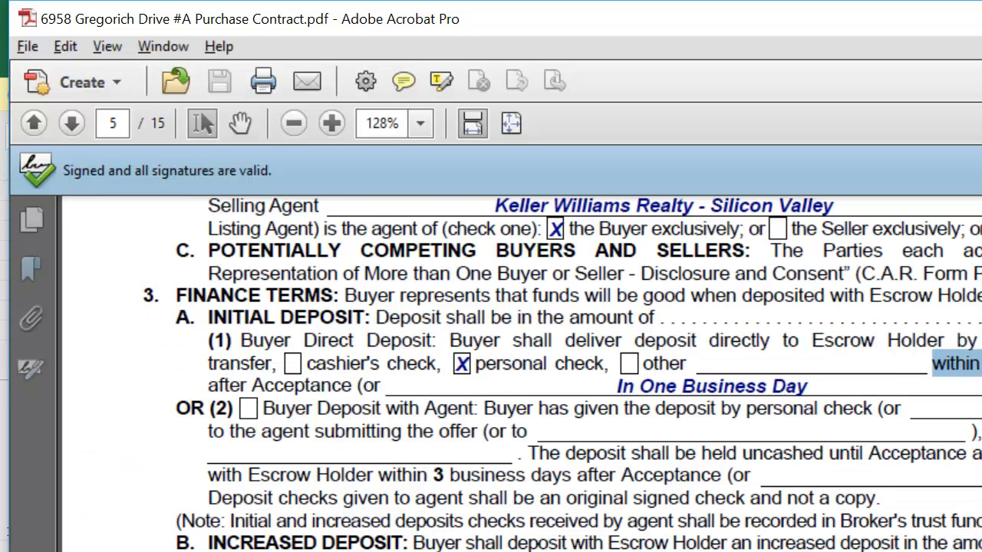
left_click(975, 363)
scroll(522, 376, "up", 6)
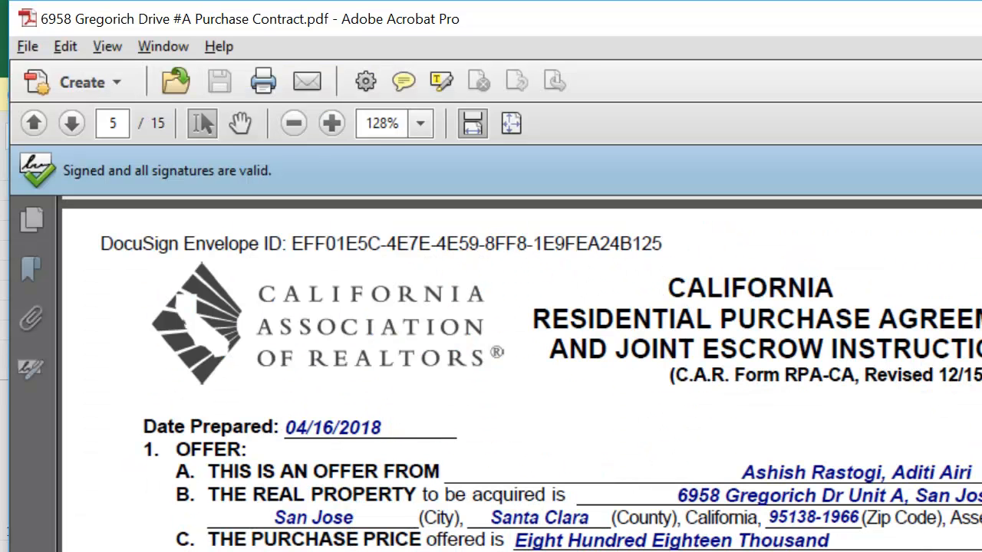
left_click_drag(283, 421, 381, 424)
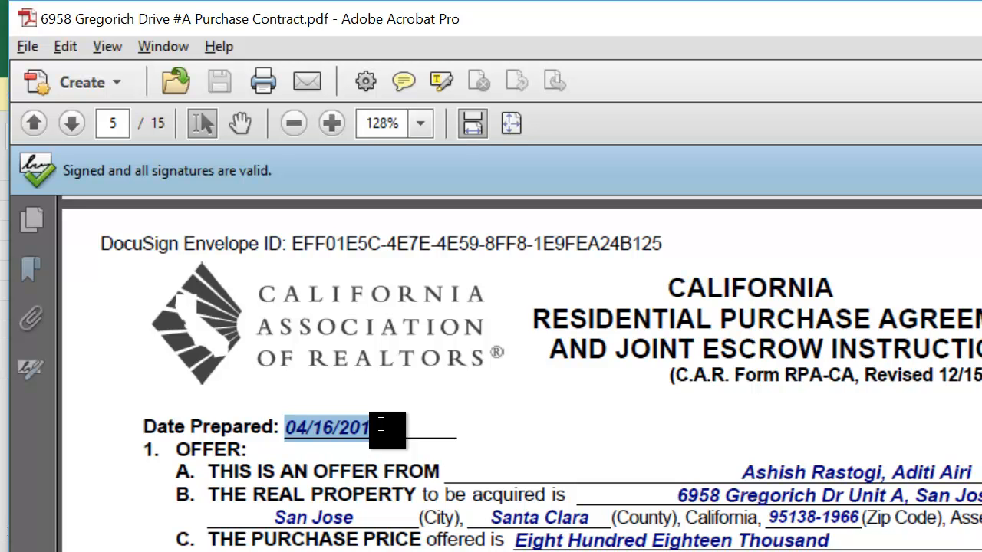
left_click(385, 425)
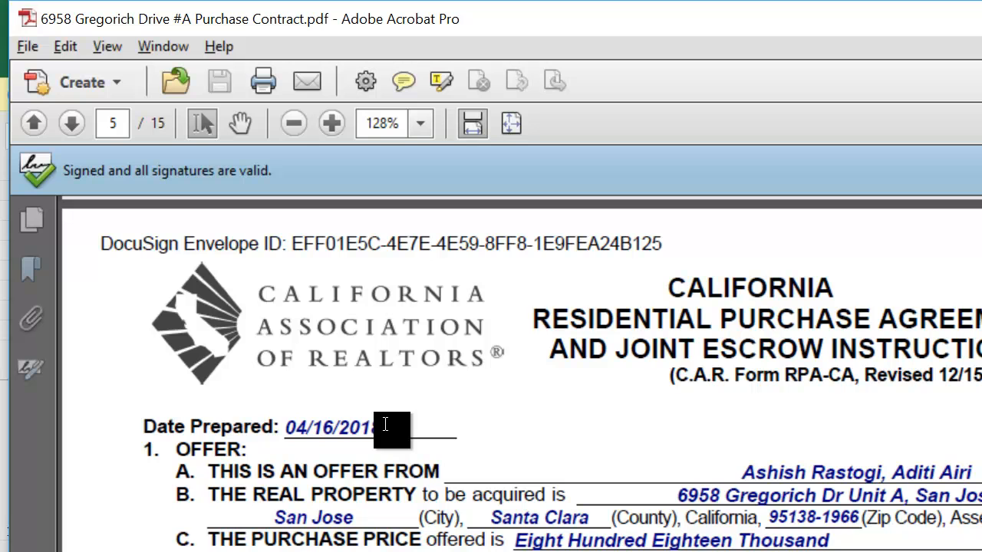
key("shift+Left")
key("shift+Left")
key("shift+Left")
key("shift+Left")
key("shift+Left")
key("shift+Left")
key("shift+Left")
key("shift+Left")
key("shift+Left")
key("shift+Left")
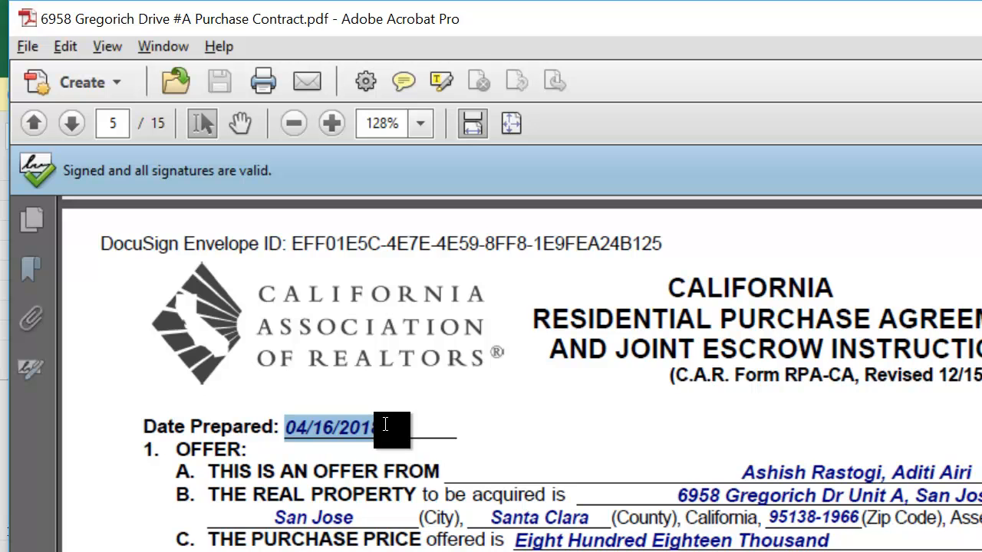
In the Excel checklist, set the Contract Date in C2 to 4/23/18
key("alt+Tab")
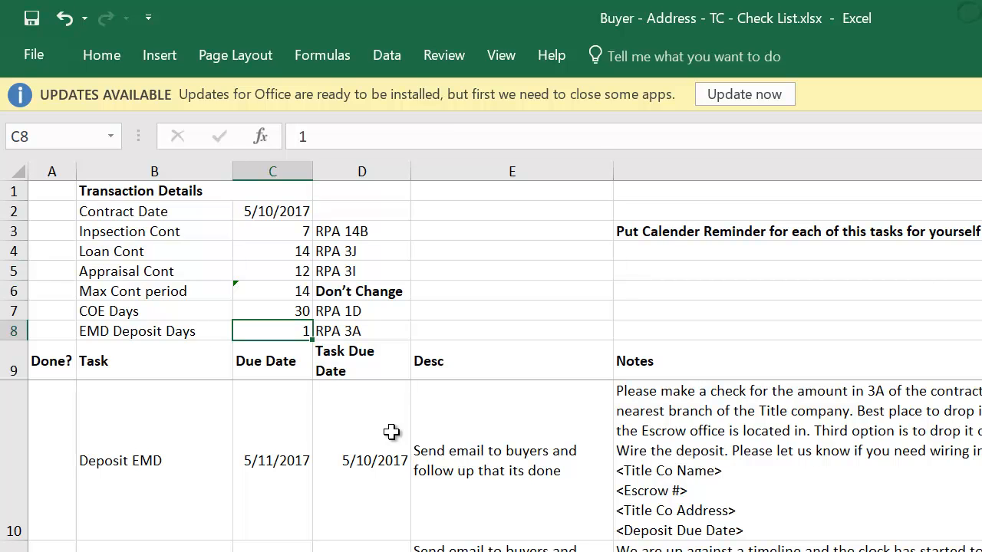
key("Up")
key("Up")
key("Up")
key("Up")
key("Up")
key("Up")
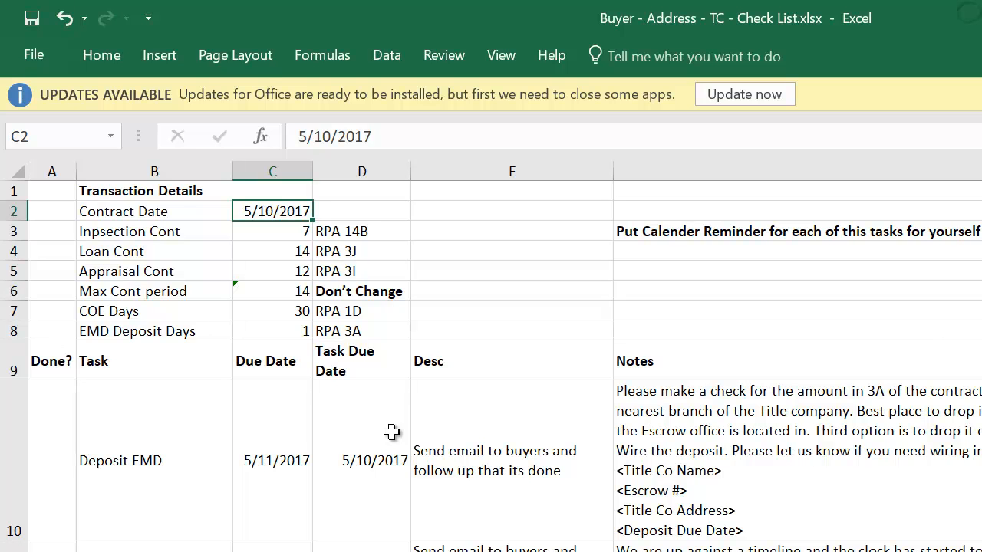
type("4/24")
key("BackSpace")
type("3/18")
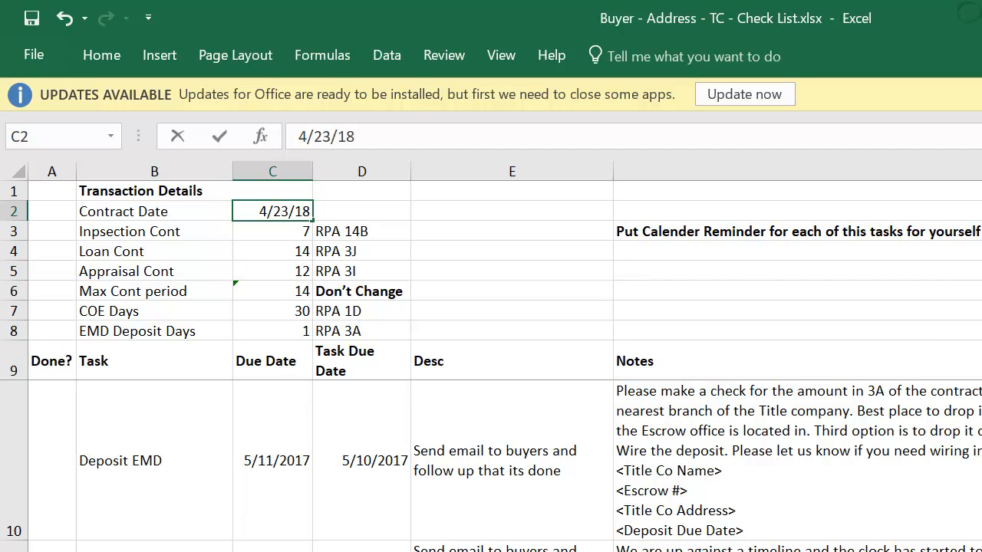
key("Return")
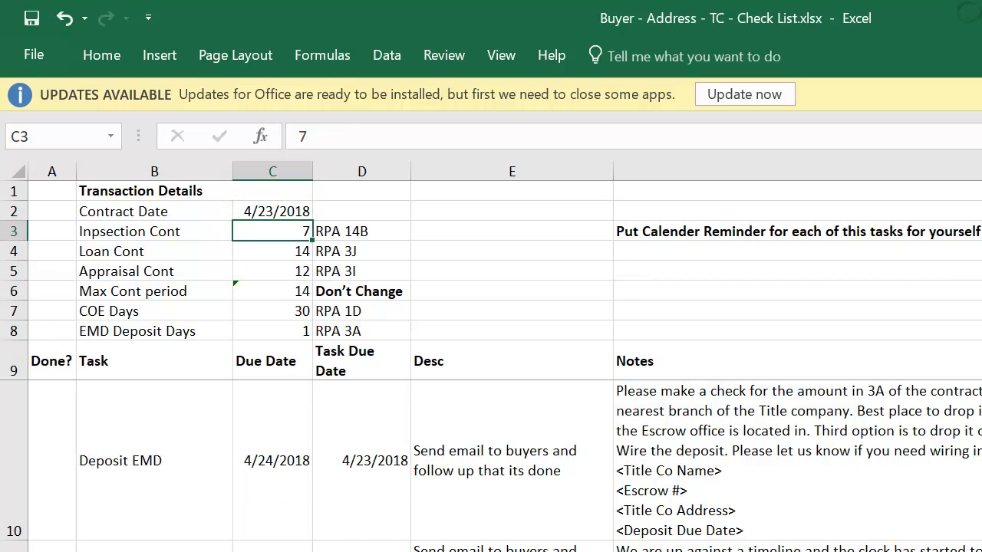
Review the Transaction Details values in C2 through C8
key("Up")
key("Down")
key("Down")
key("Down")
key("Down")
key("Down")
key("Down")
key("Down")
key("Down")
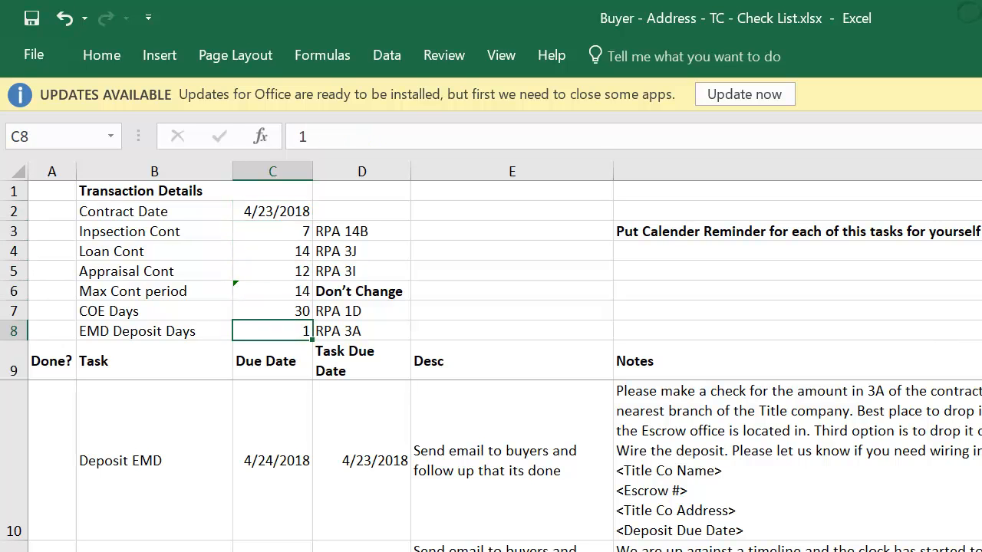
key("Up")
key("Up")
Examine the Deposit EMD task and the formulas behind its Due Date in C10 and Task Due Date in D10
key("Down")
key("Down")
key("Down")
key("Left")
key("Up")
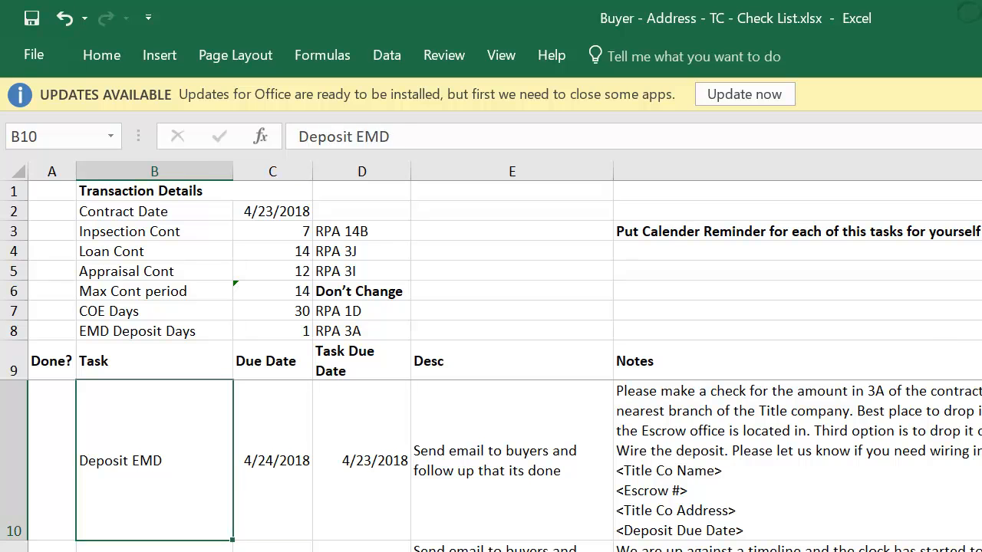
key("Right")
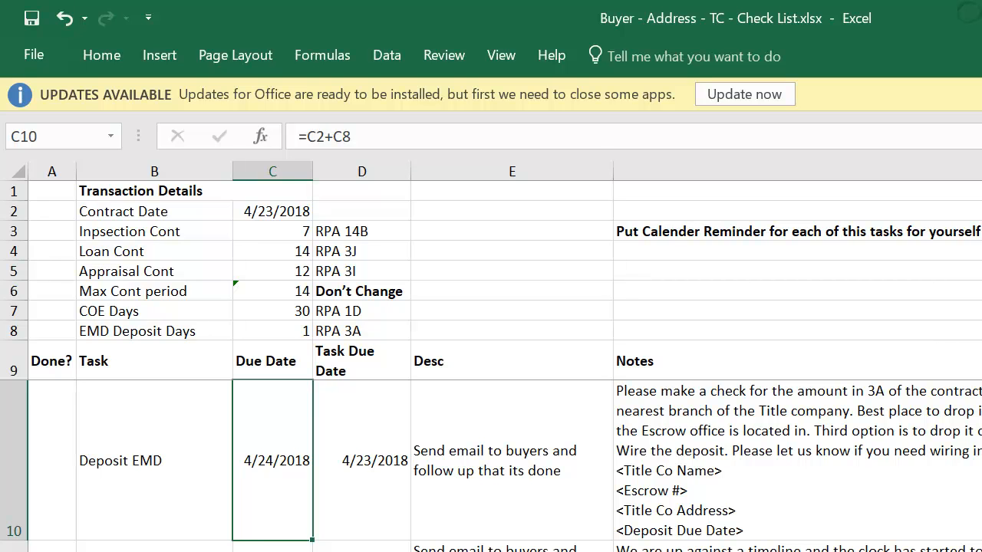
key("Right")
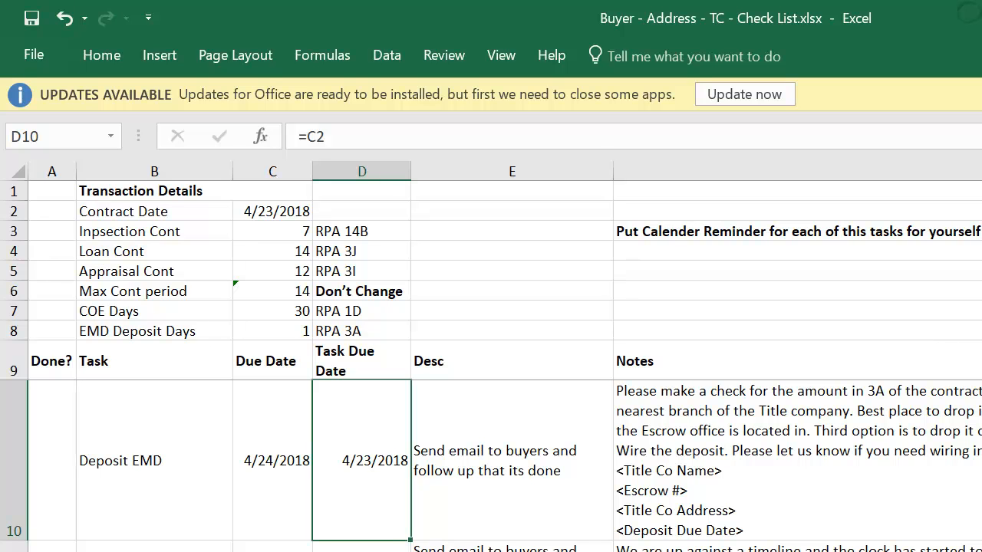
key("Left")
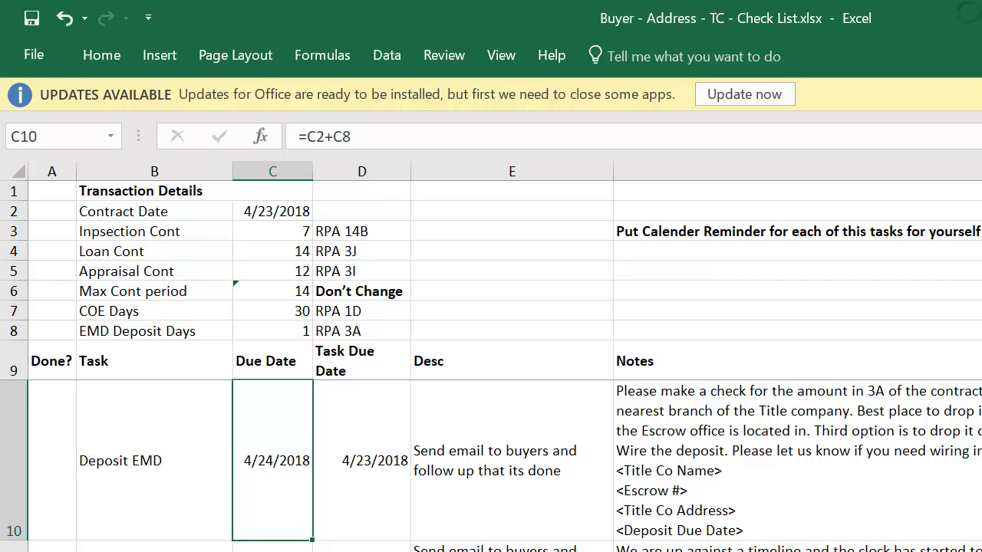
Read the Deposit EMD task's description in E10 and notes in F10, and return to its Done? cell A10
key("Right")
key("Right")
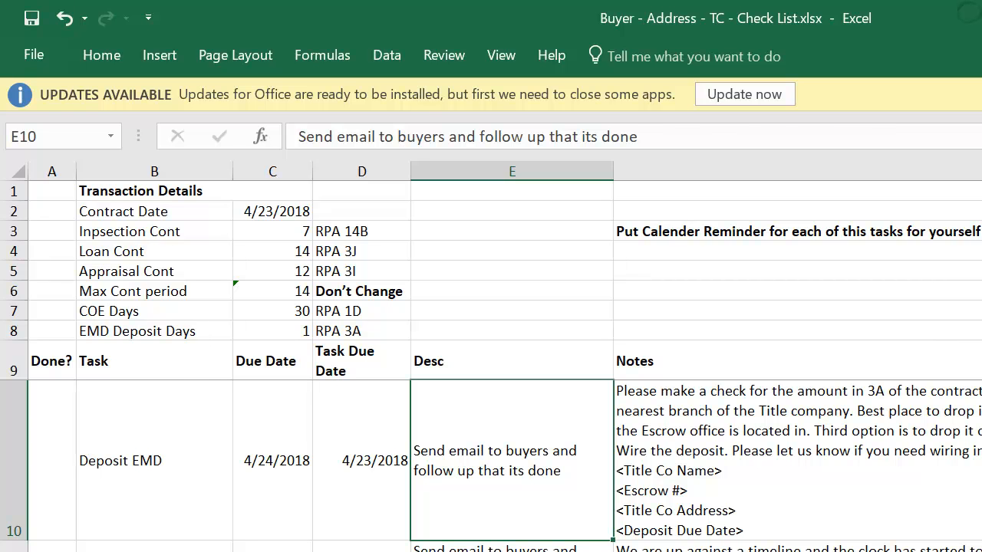
key("Right")
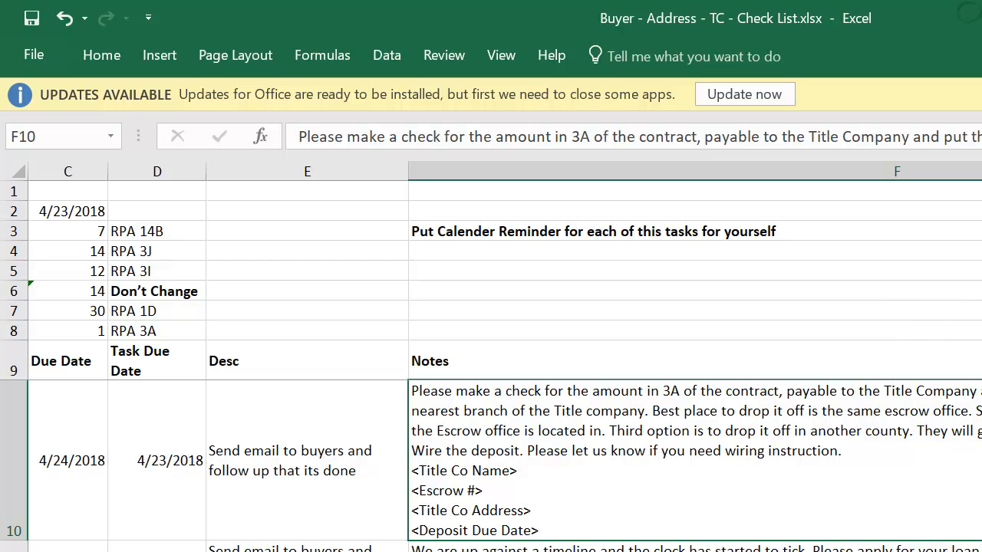
key("Left")
key("Left")
key("Left")
key("Left")
key("Left")
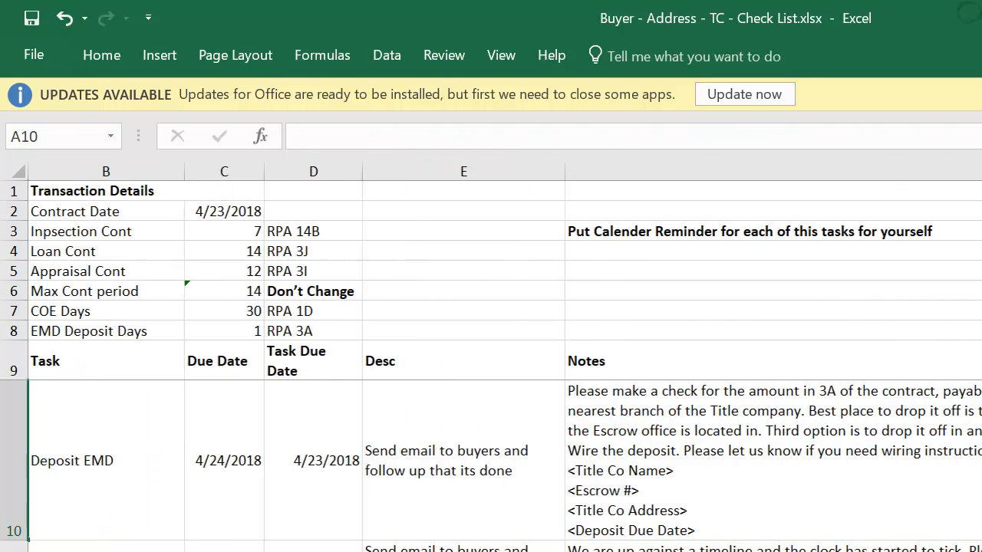
Review the Apply For Loan task across row 11, from its Due Date formula to the notes in F11, alongside the F10 notes
key("Right")
key("Down")
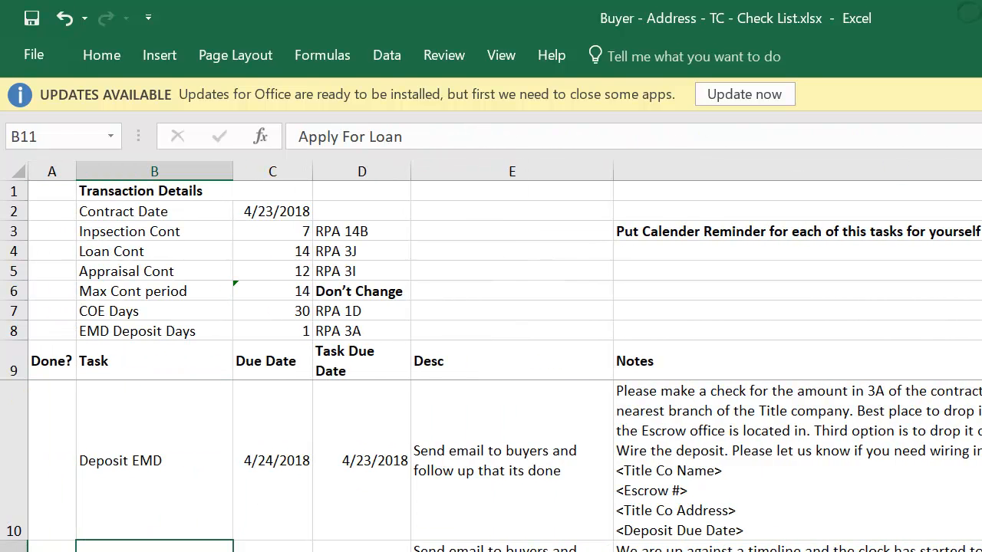
key("Right")
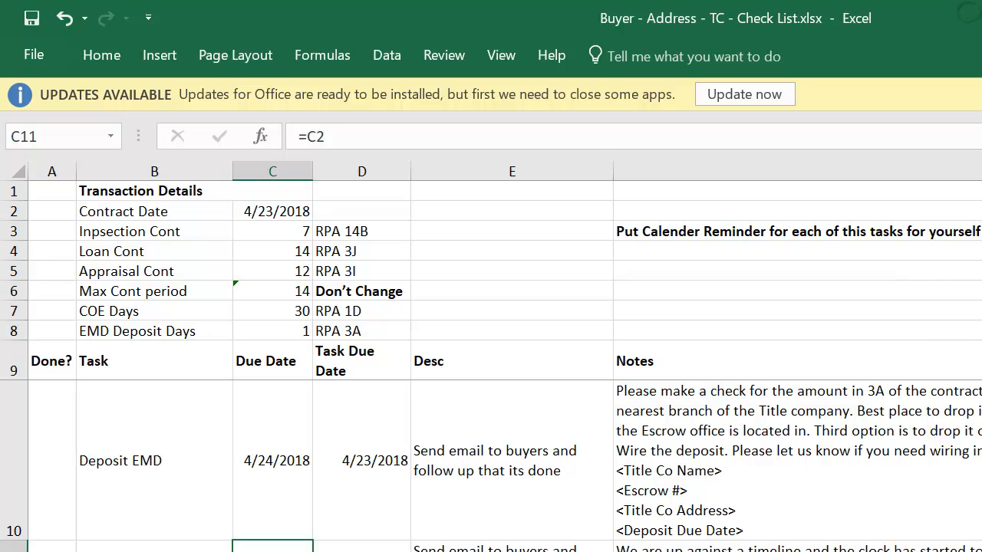
key("Right")
key("Right")
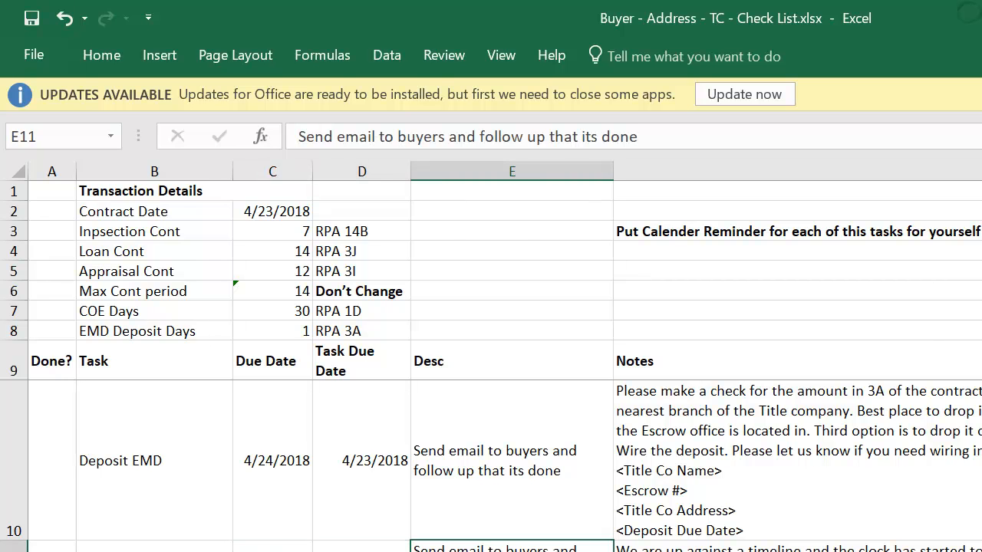
key("Right")
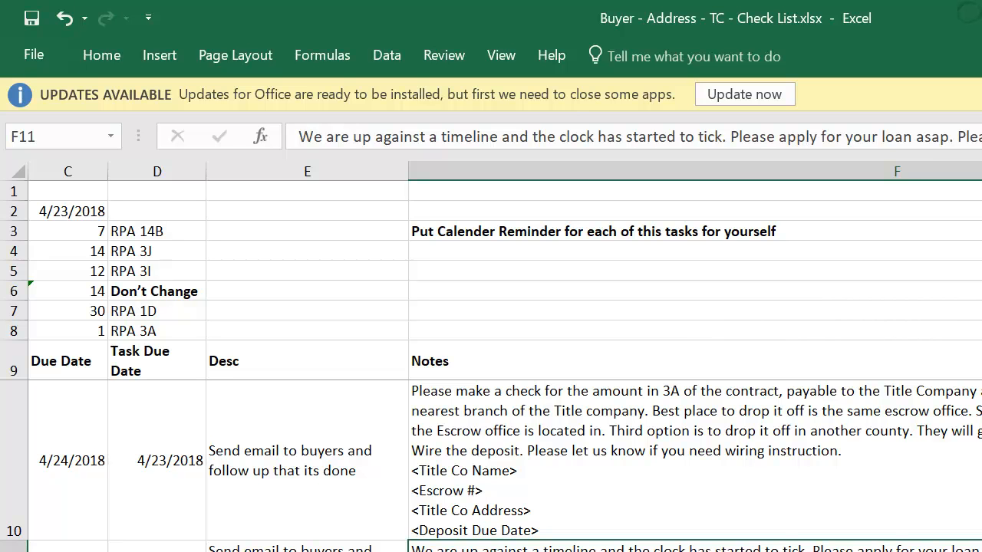
key("Up")
key("shift+Down")
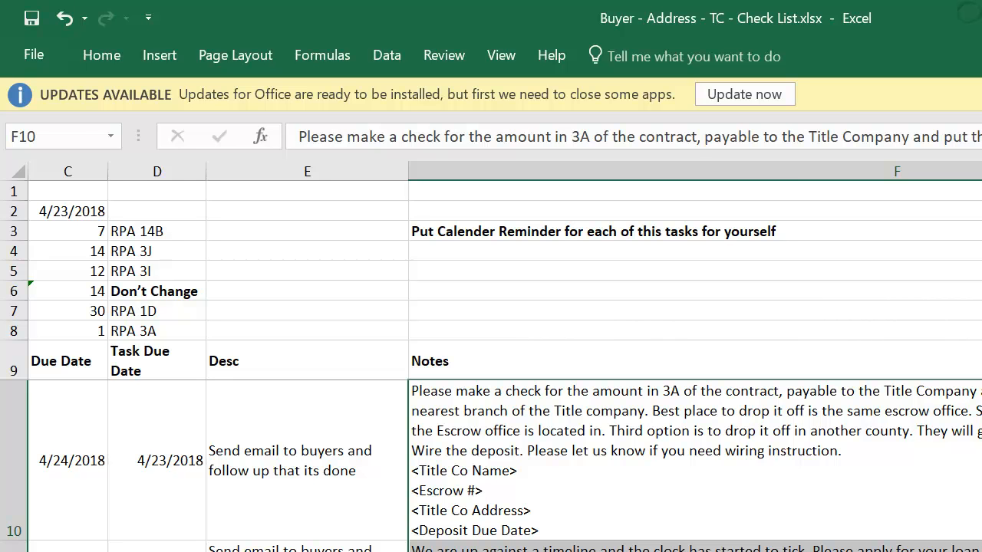
Review the Introduce task across row 12 through its notes in F12, and return to its Done? cell A12
key("Left")
key("Left")
key("Left")
key("Left")
key("Left")
key("Down")
key("Down")
key("Right")
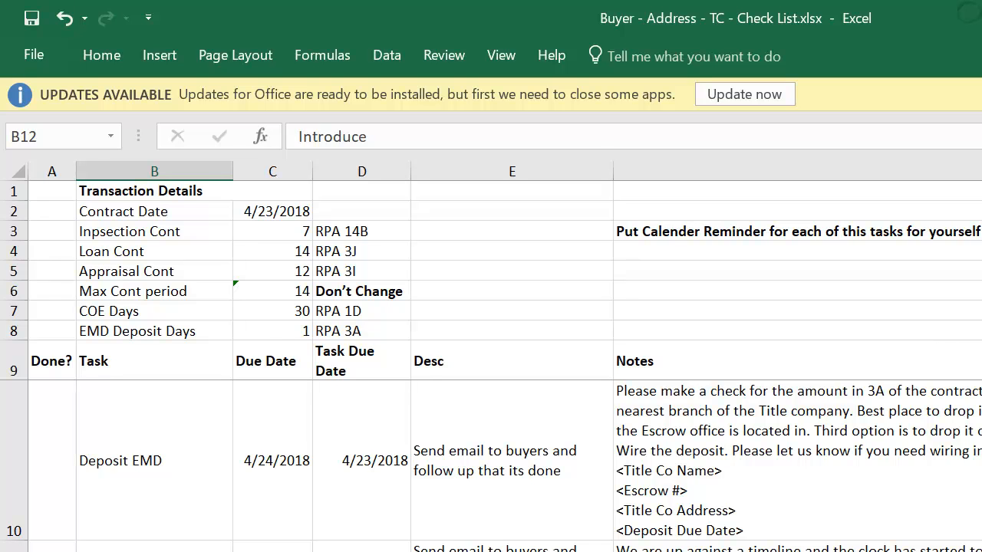
key("Right")
key("Right")
key("Right")
key("Right")
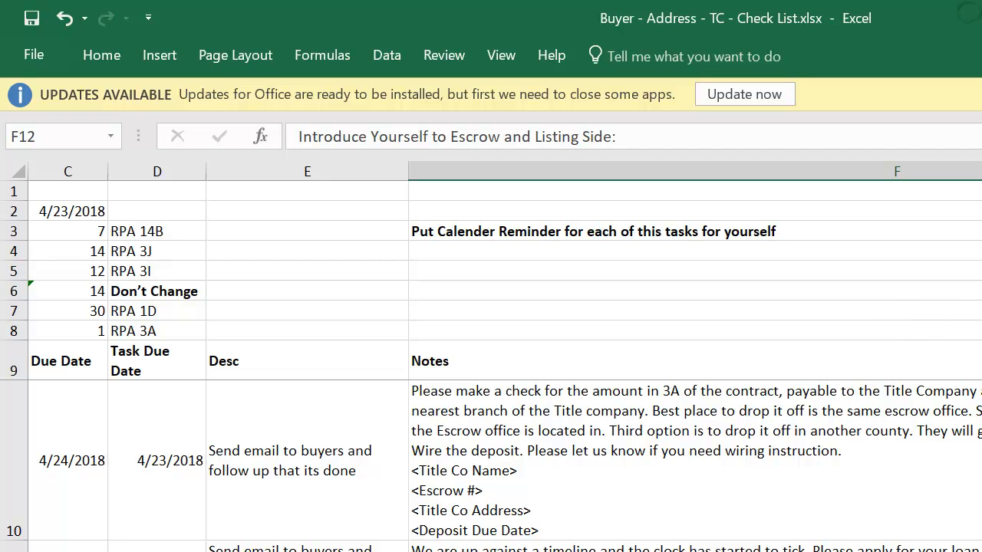
key("Left")
key("Left")
key("Left")
key("Left")
key("Left")
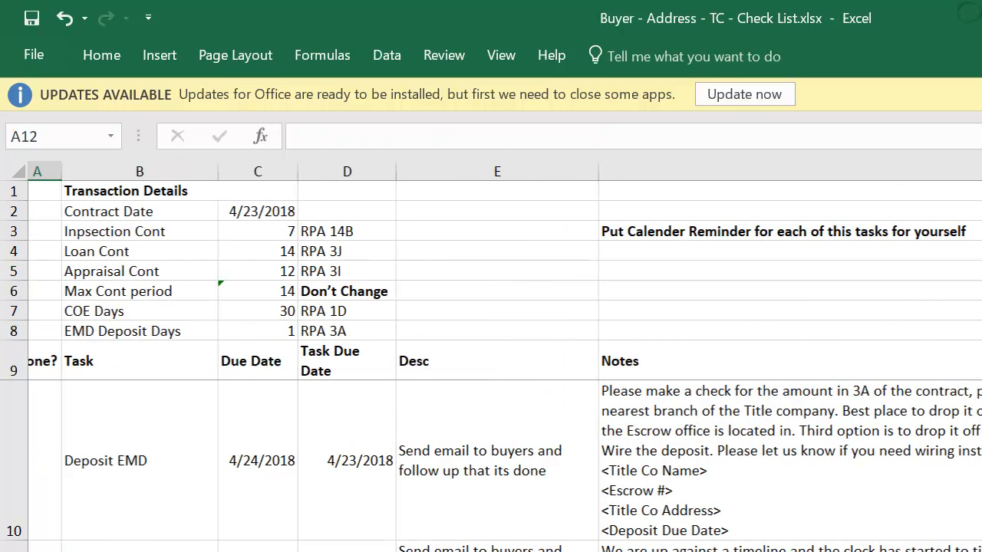
Review the Acceptance Ack task across row 13 through its notes in F13, and go back to the start of the row
key("Right")
key("Down")
key("Up")
key("Down")
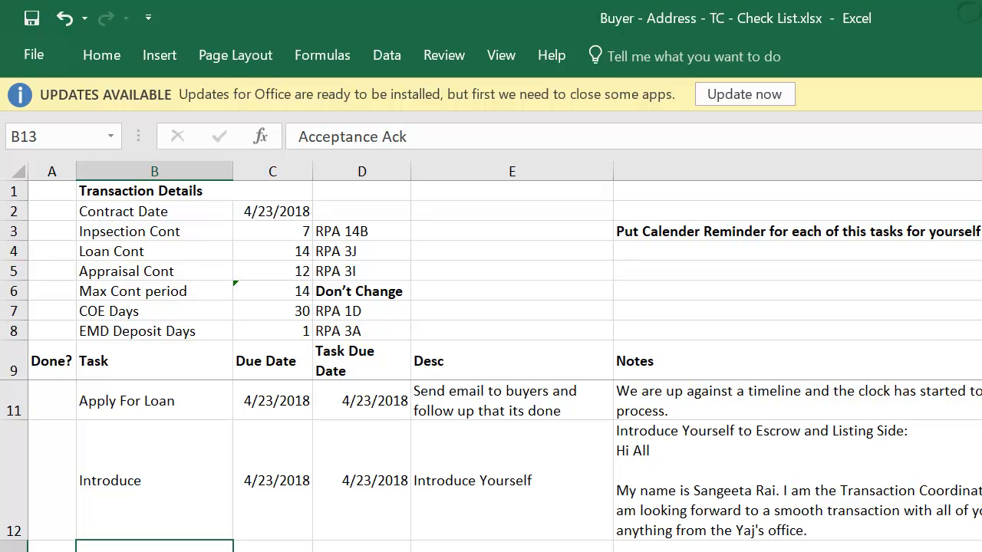
key("Right")
key("Right")
key("Right")
key("Right")
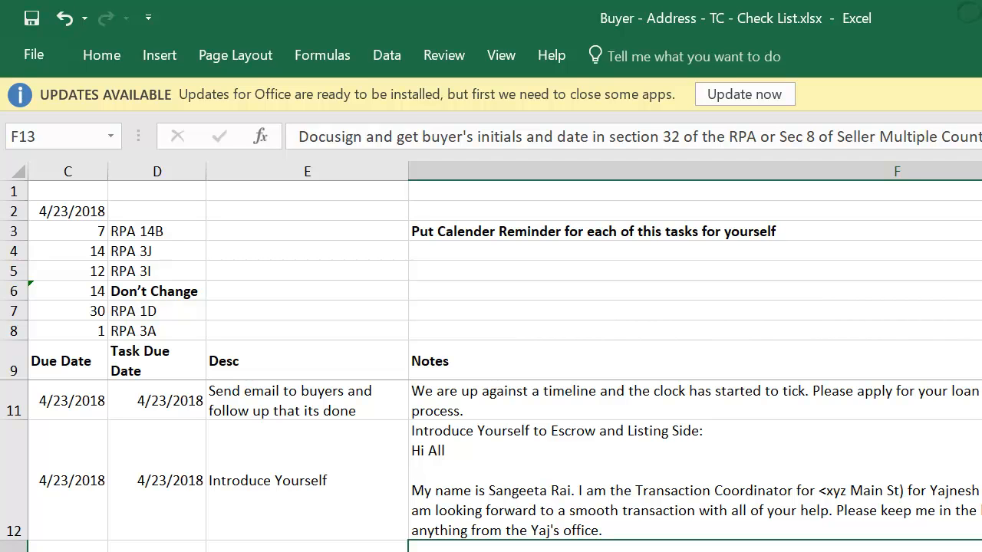
key("Left")
key("Left")
key("Left")
key("Left")
key("Left")
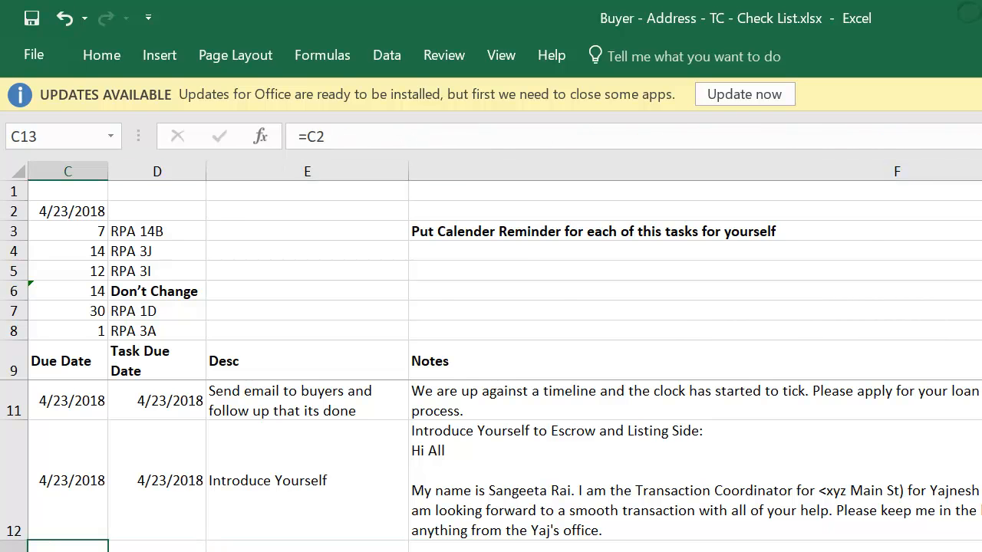
Examine the Schedule Inspections task and the formulas behind its Due Date in C14 and Task Due Date in D14
key("Right")
key("Down")
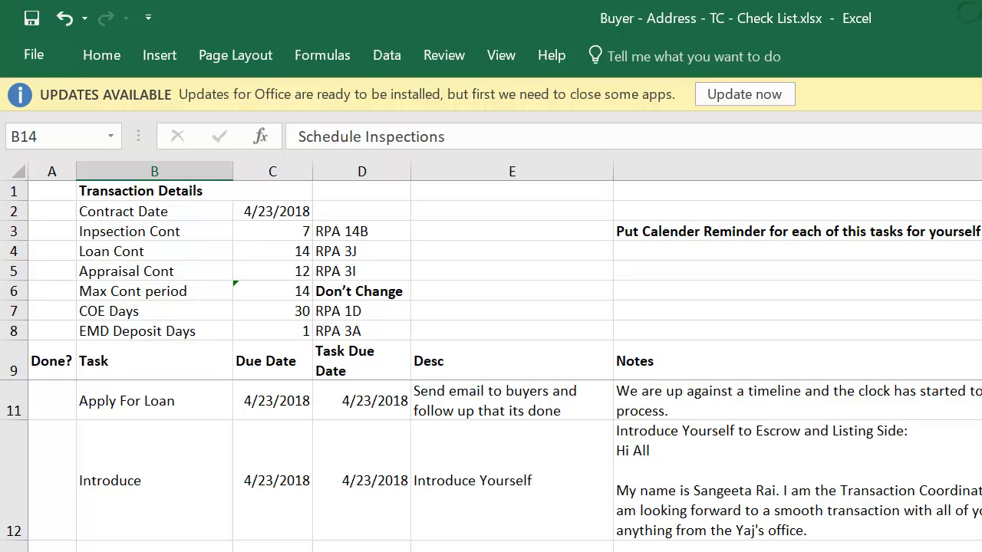
key("Right")
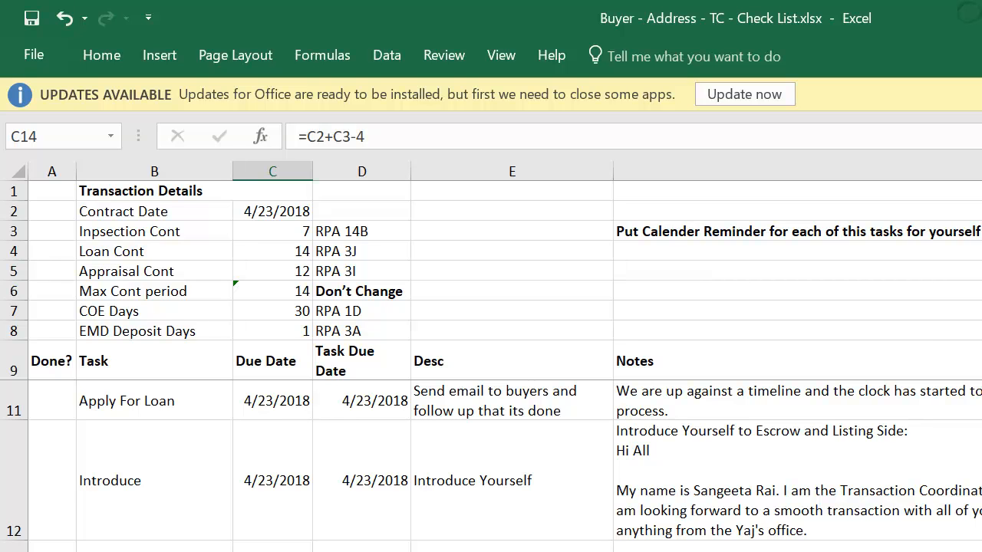
key("Right")
key("Left")
key("Right")
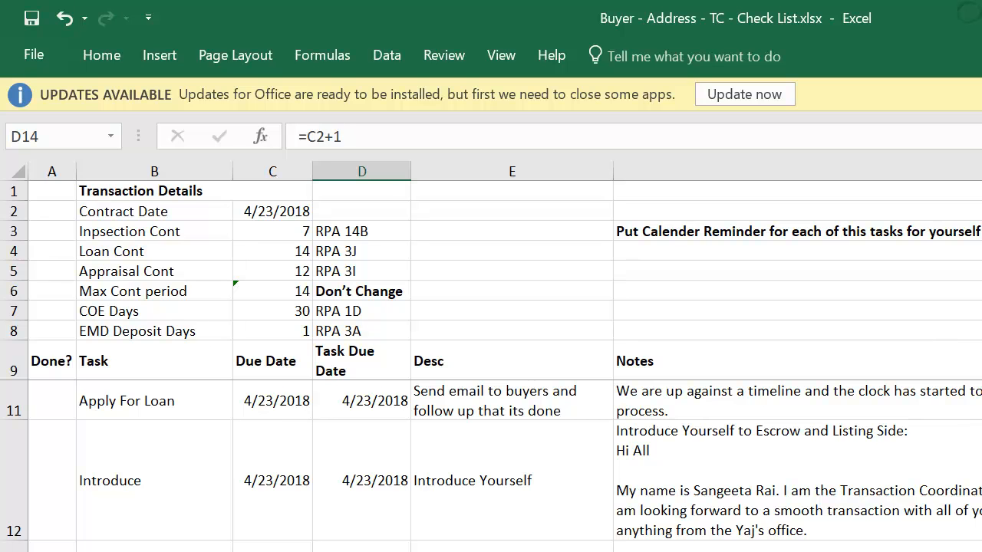
key("Left")
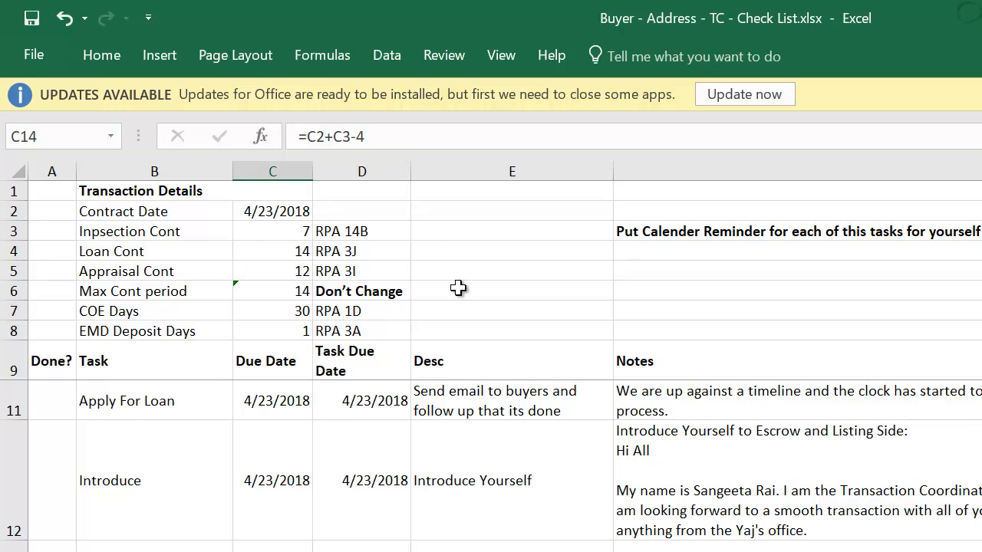
Set the inspection contingency days in C3 to 0
left_click(303, 227)
type("0")
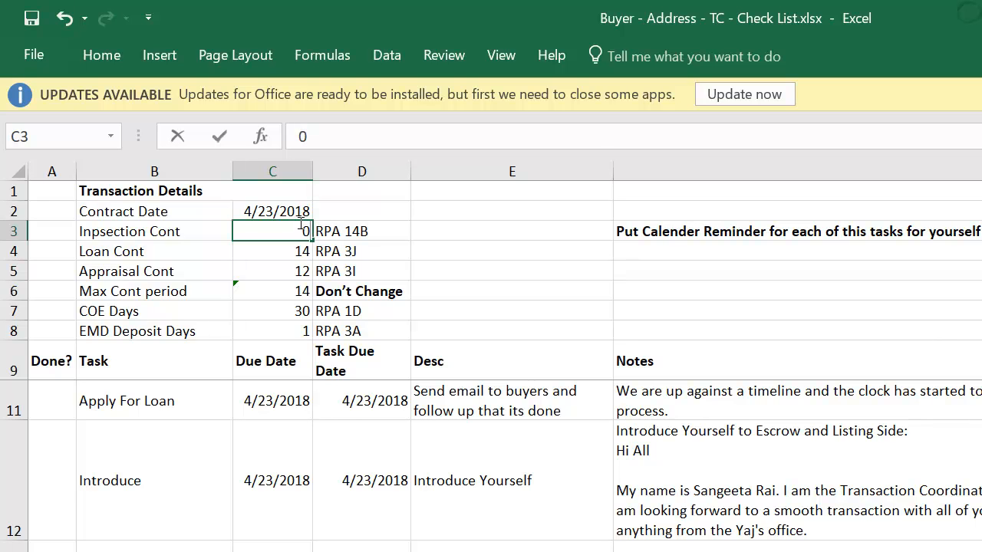
key("Return")
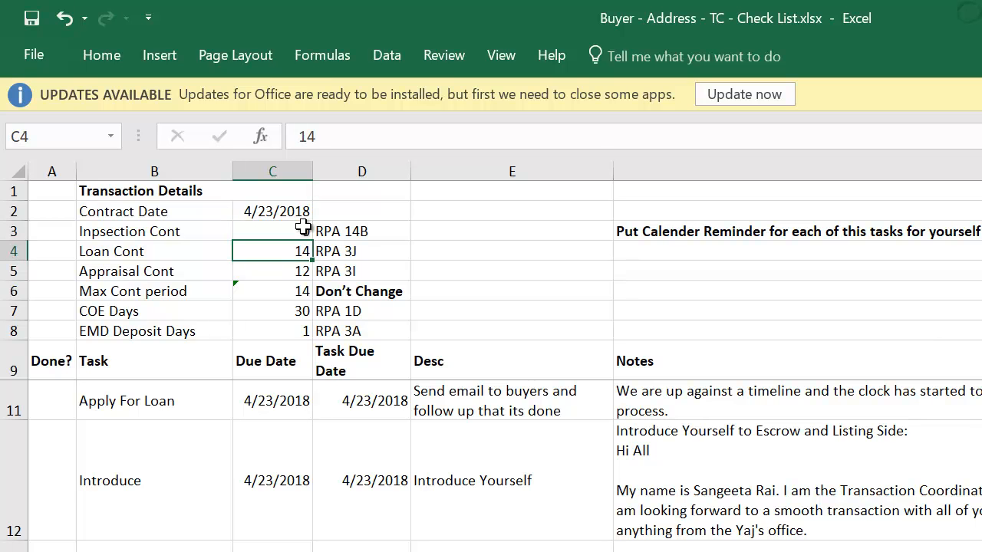
Check the Schedule Inspections dates in C14 and D14 with the changed contingency, and compare them with the Acceptance Ack Task Due Date in D13
key("Down")
key("Down")
key("Down")
key("Down")
key("Down")
key("Down")
key("Down")
key("Down")
key("Down")
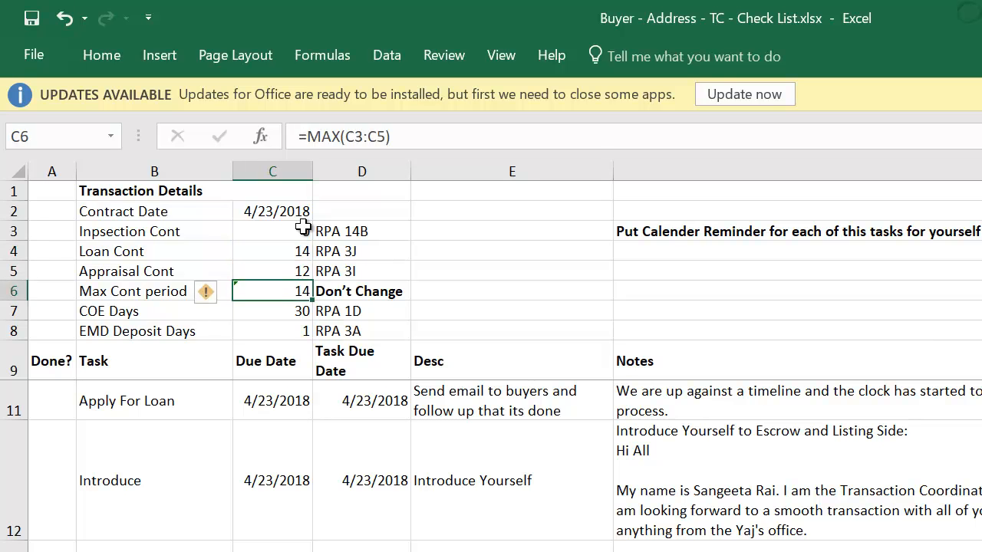
key("Down")
key("Down")
key("Up")
key("Up")
key("Down")
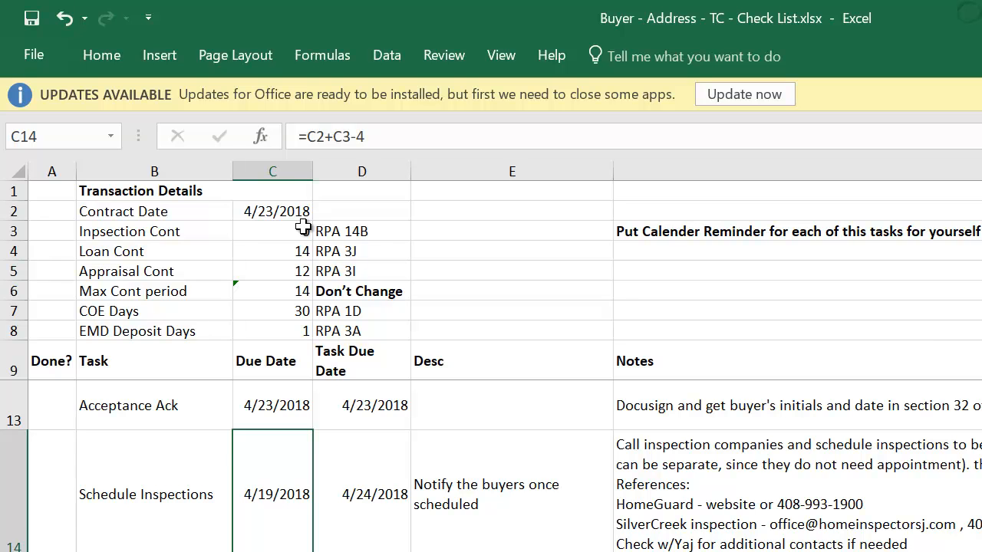
key("Right")
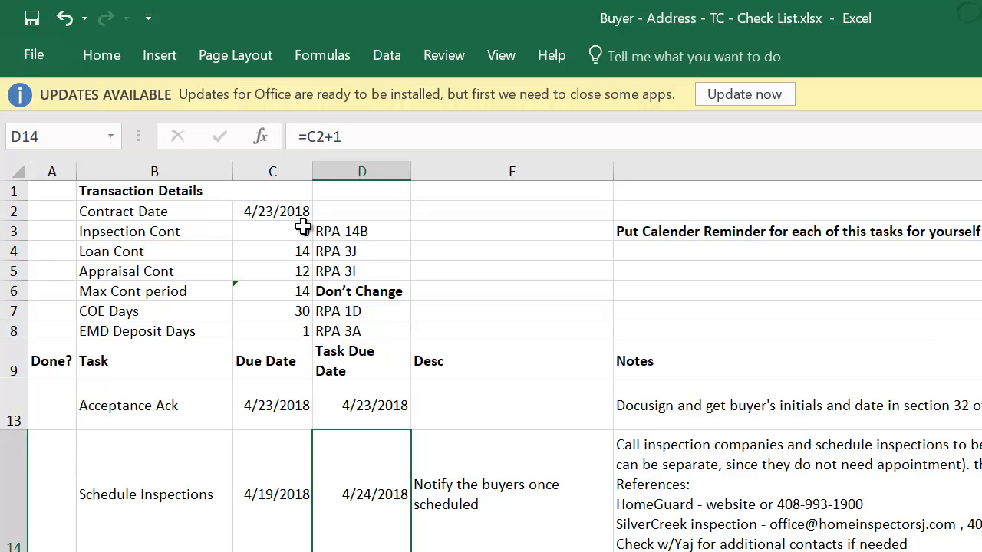
key("Up")
key("Down")
key("Up")
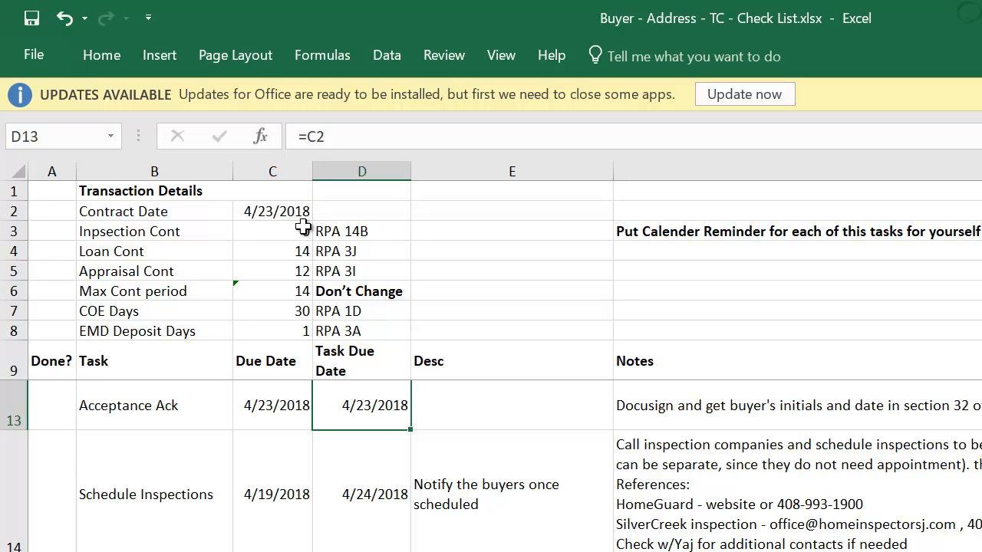
Look through the Task Due Date formulas in column D from row 15 to row 20, and return to Forms to Lender in D15
key("Down")
key("Down")
key("Down")
key("Down")
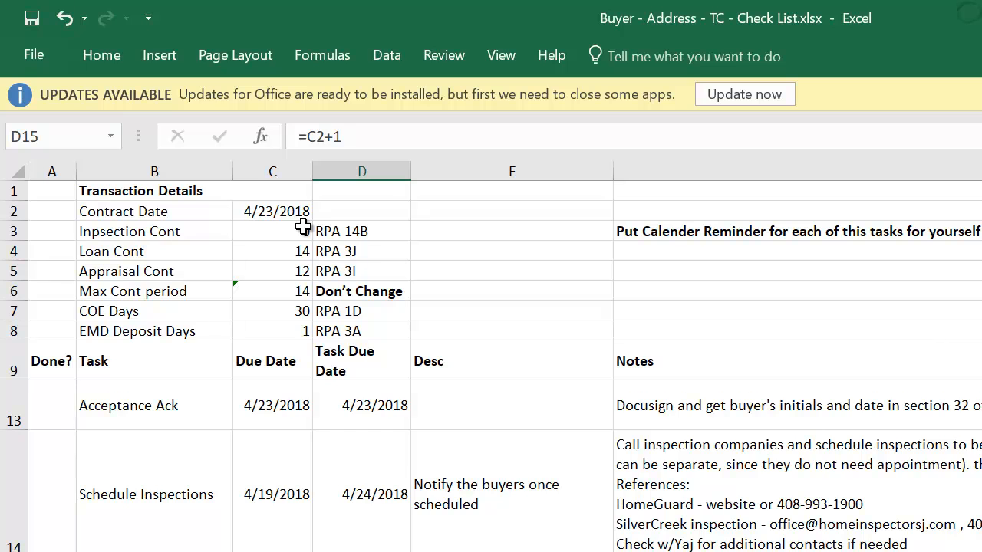
key("Down")
key("Down")
key("Down")
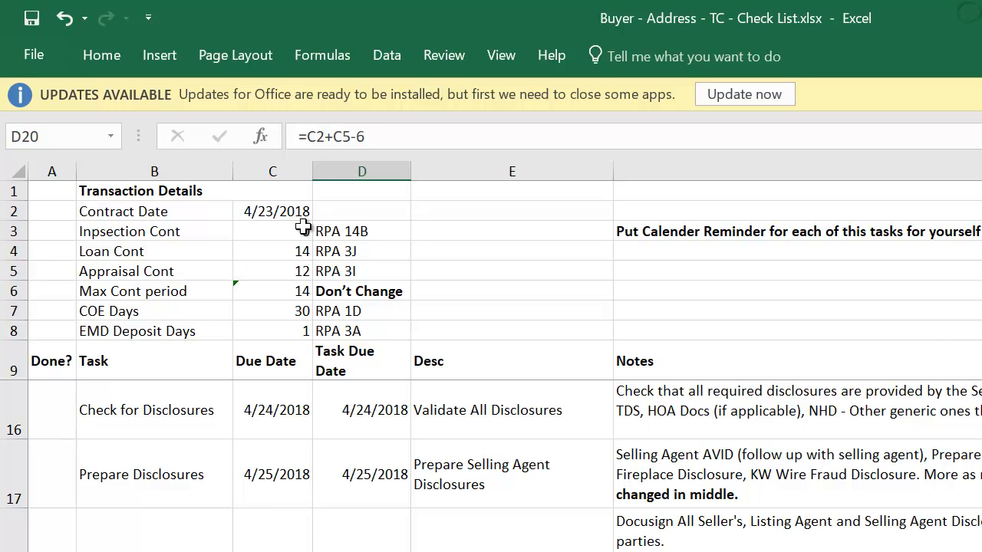
key("Up")
key("Up")
key("Up")
key("Up")
key("Down")
key("Down")
key("Down")
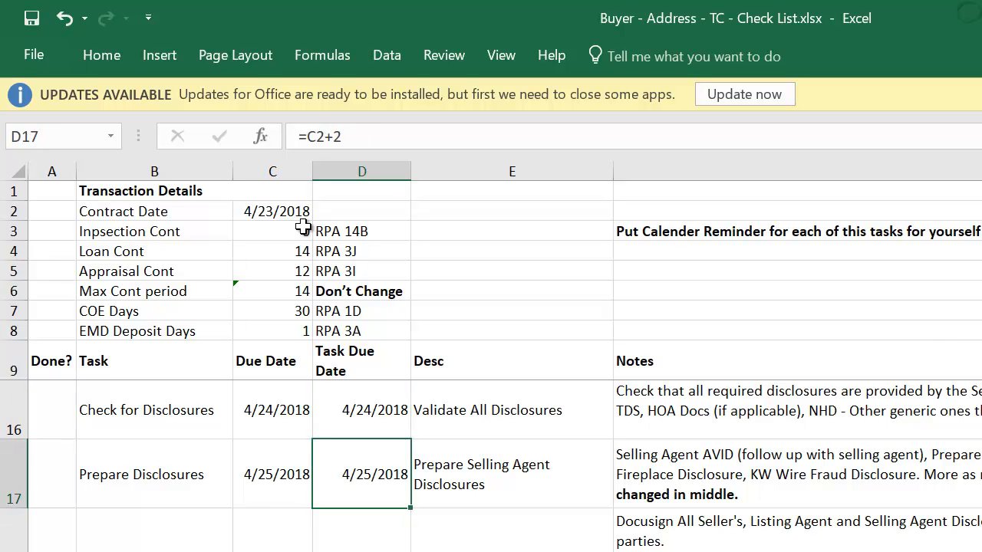
key("Down")
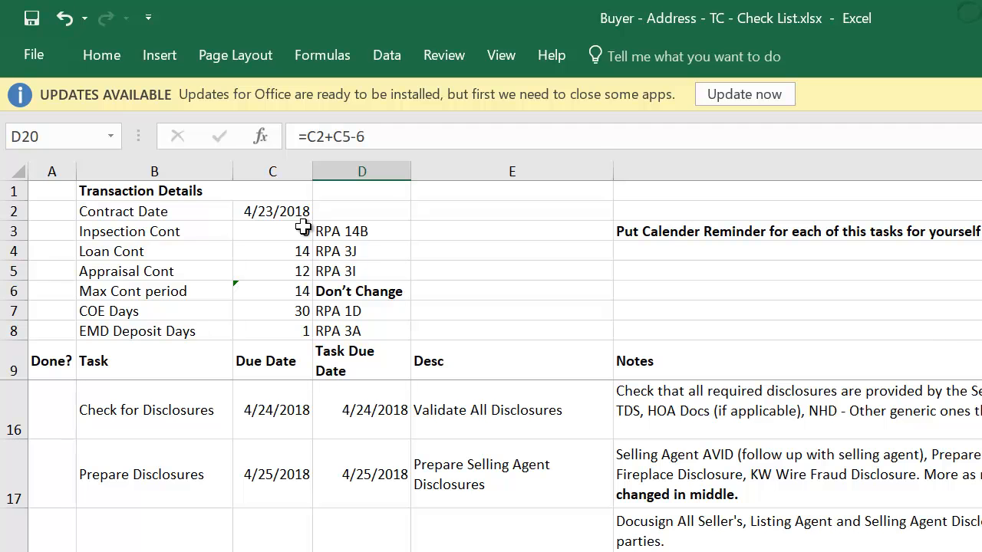
key("Up")
key("Up")
key("Up")
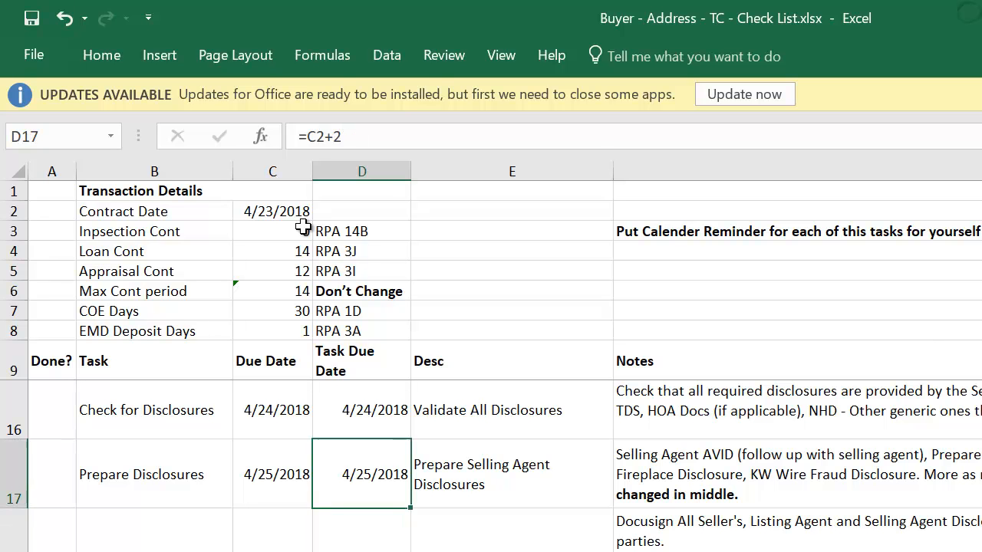
key("Up")
key("Up")
key("Up")
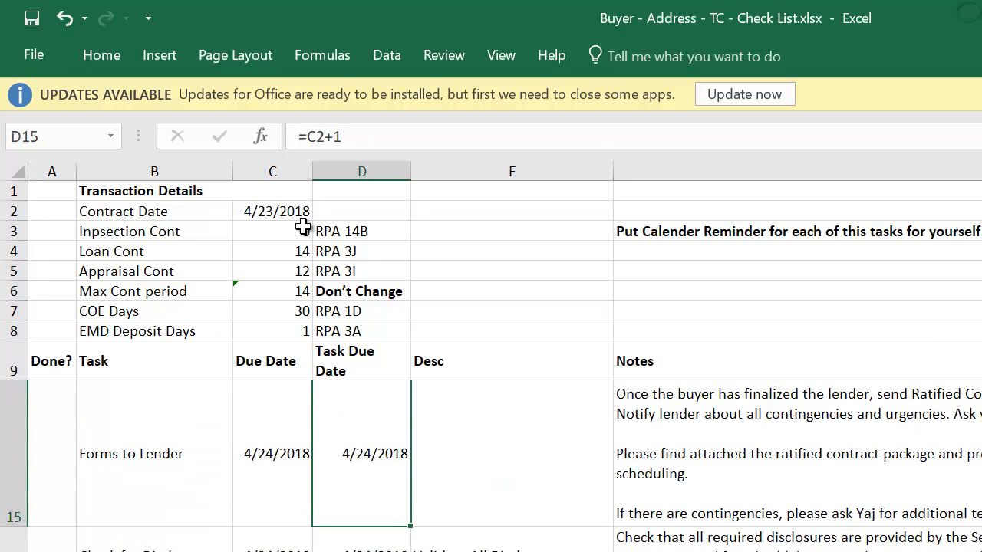
Compare the Schedule Inspections Due Date formula in C14 with its Task Due Date formula in D14
scroll(303, 227, "up", 1)
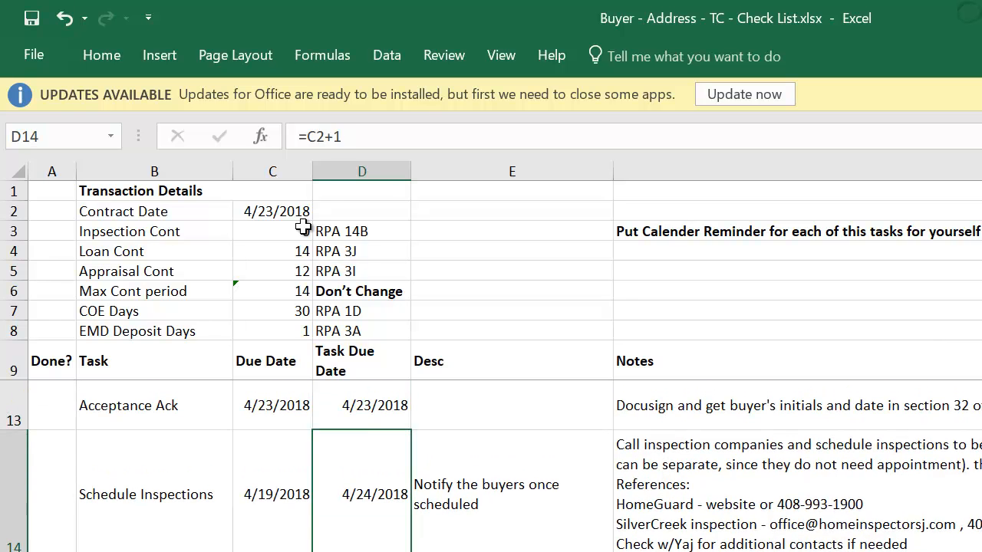
key("Left")
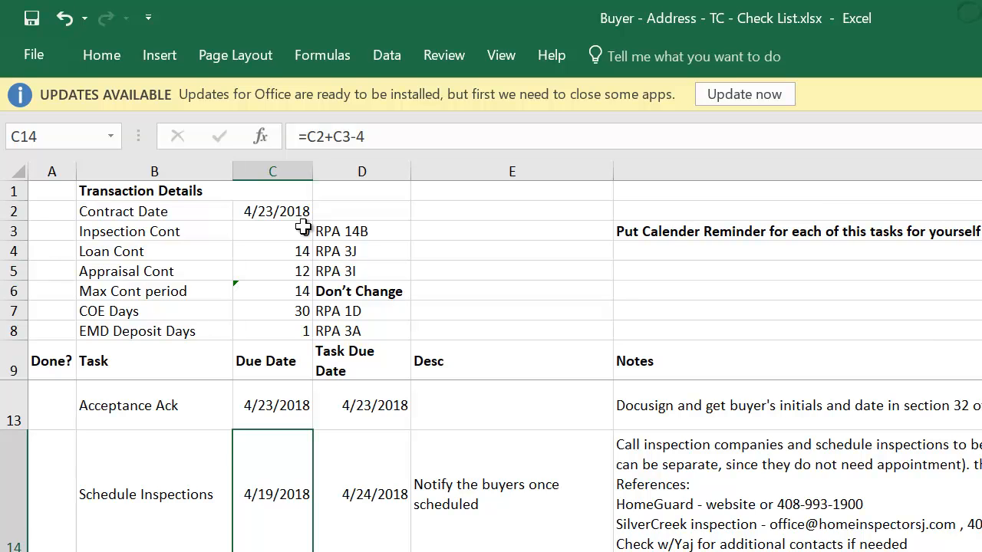
key("Right")
key("Right")
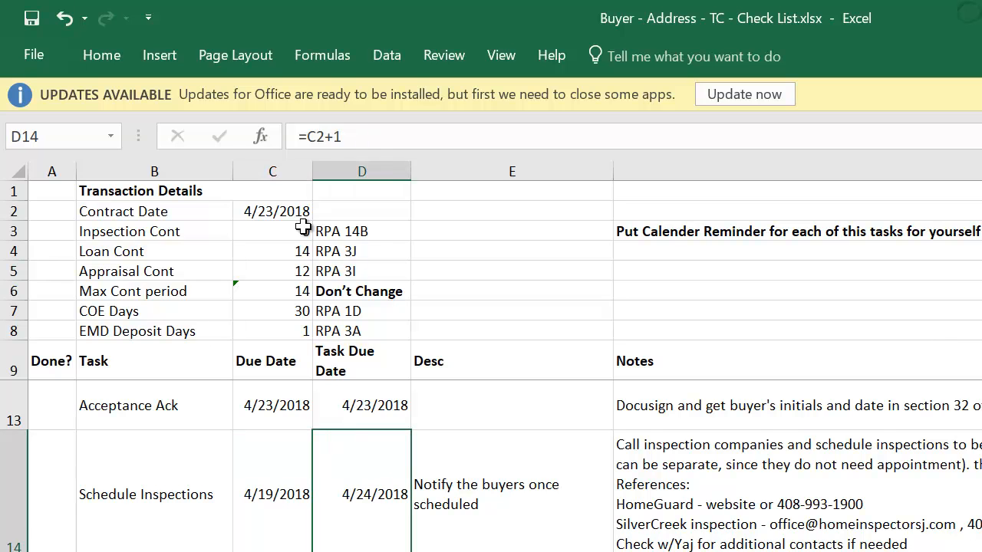
key("Left")
key("Left")
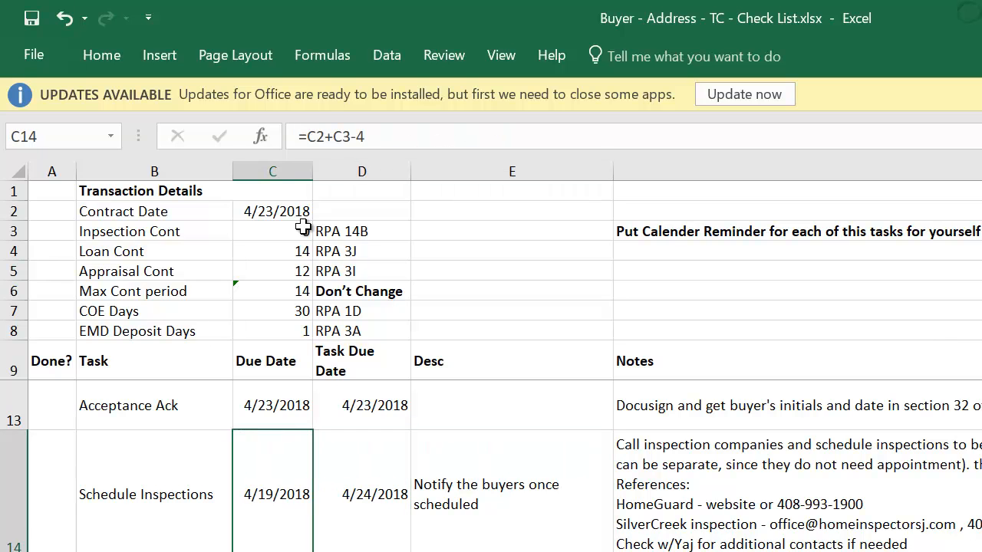
Examine the Due Date and Task Due Date formulas for Forms to Lender in row 15 and Check for Disclosures in row 16
key("Down")
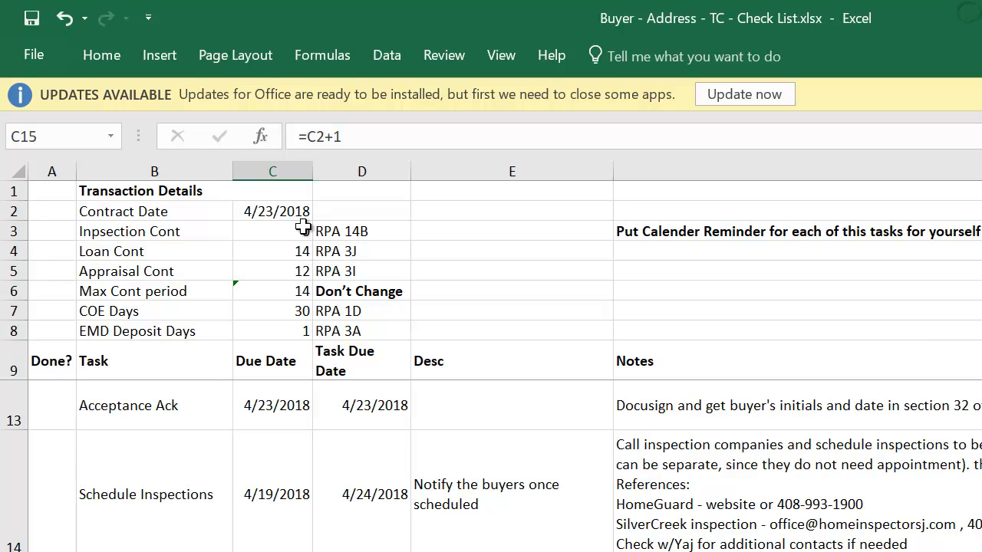
key("Right")
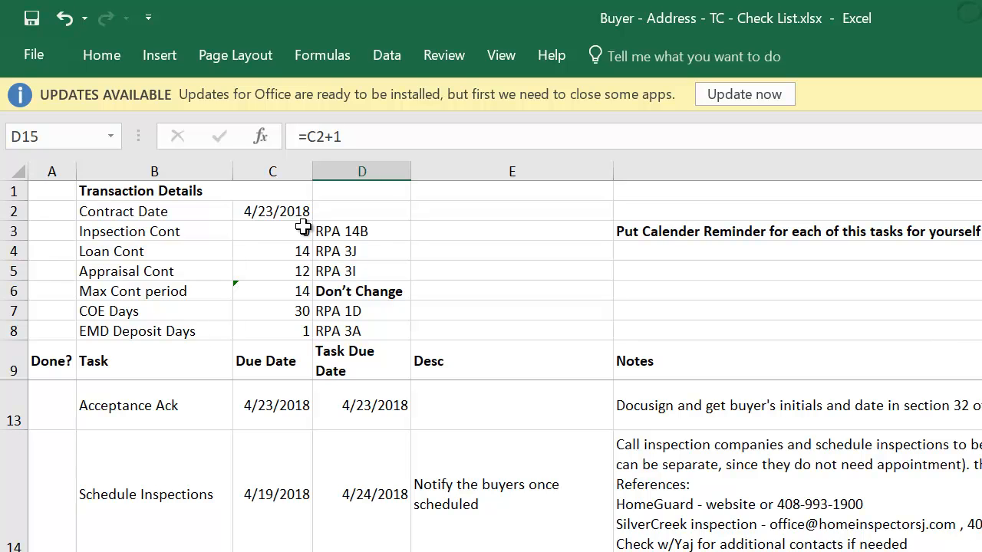
key("Down")
key("Left")
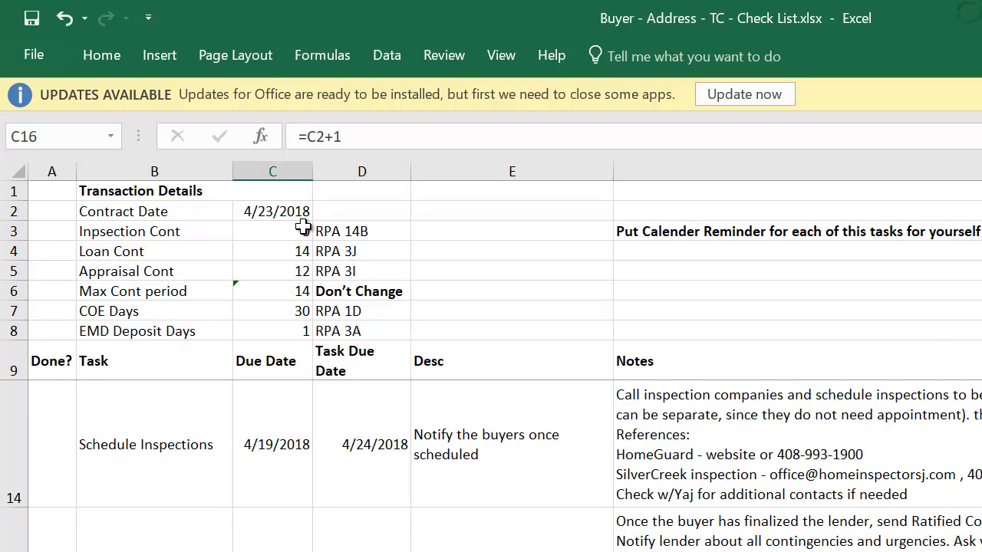
key("Right")
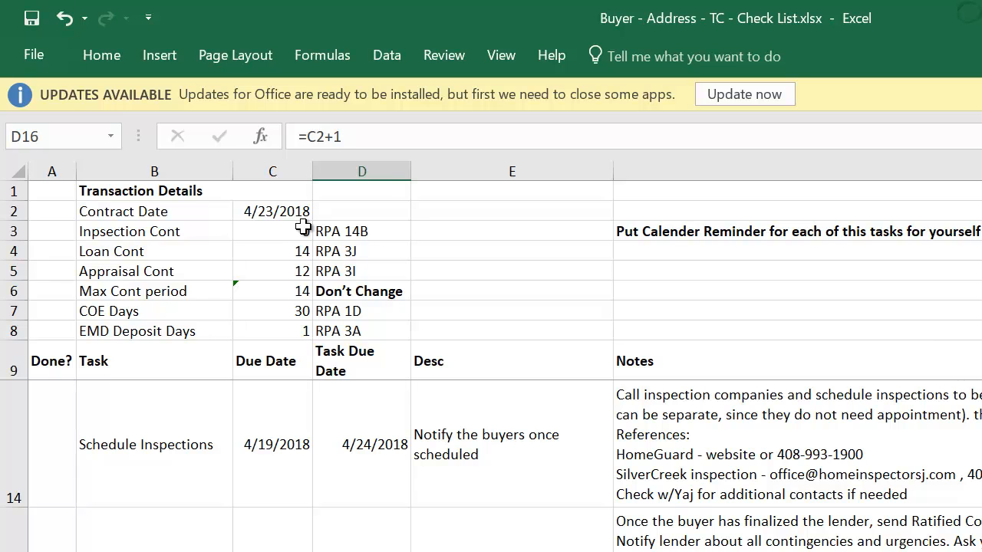
Review the Notes, Desc and Due Date formula of the Check for Disclosures task in row 16
key("Right")
key("Right")
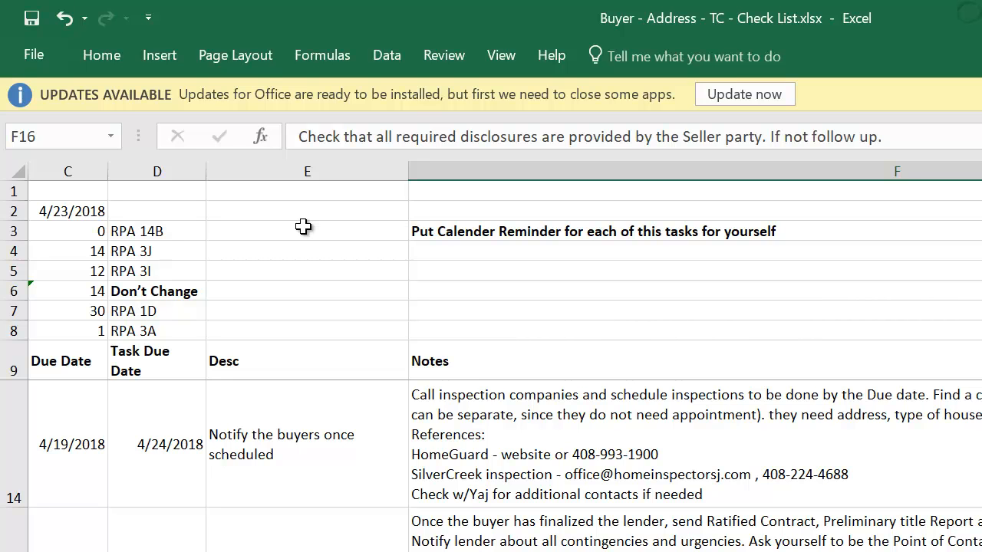
key("Left")
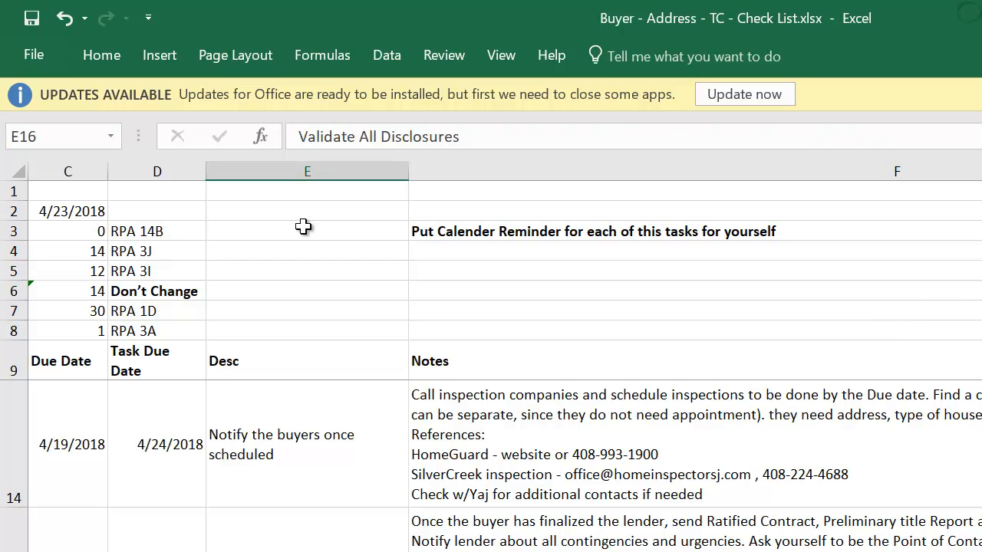
key("Left")
key("Left")
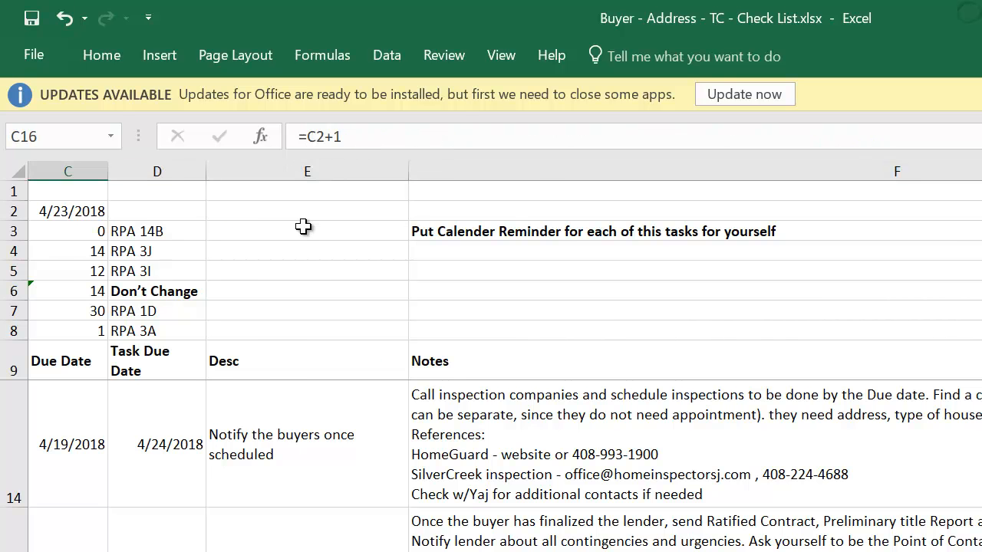
Go through the task names in column B from Check for Disclosures in row 16 to Respond to Inspection Cont in row 19
key("Left")
key("Left")
key("Right")
key("Down")
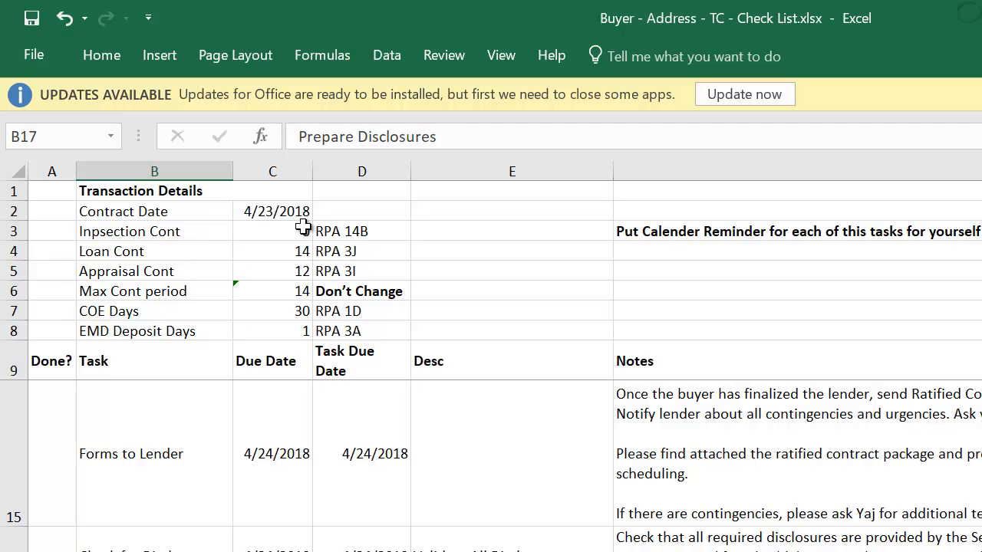
key("Down")
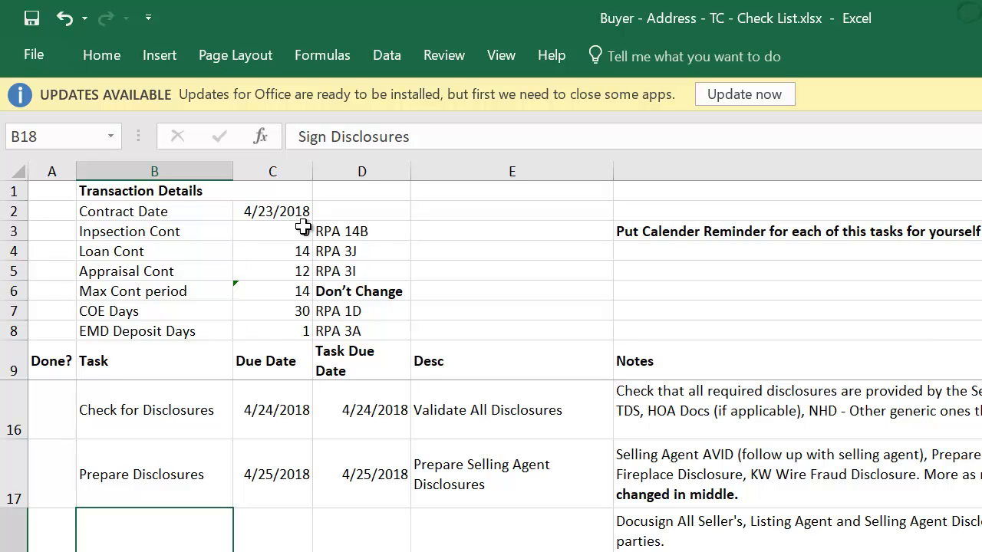
key("Down")
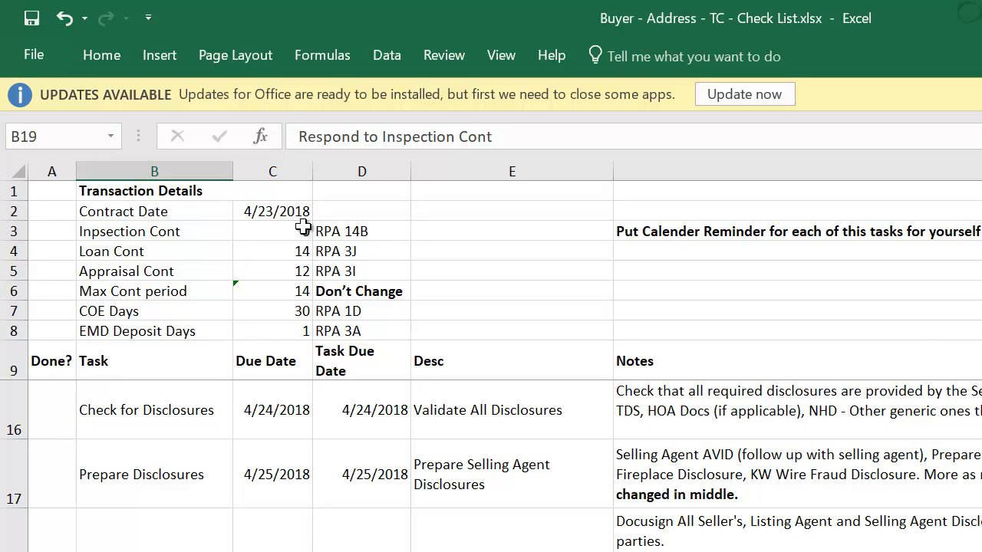
Set the inspection contingency days in C3 to 7
left_click(283, 232)
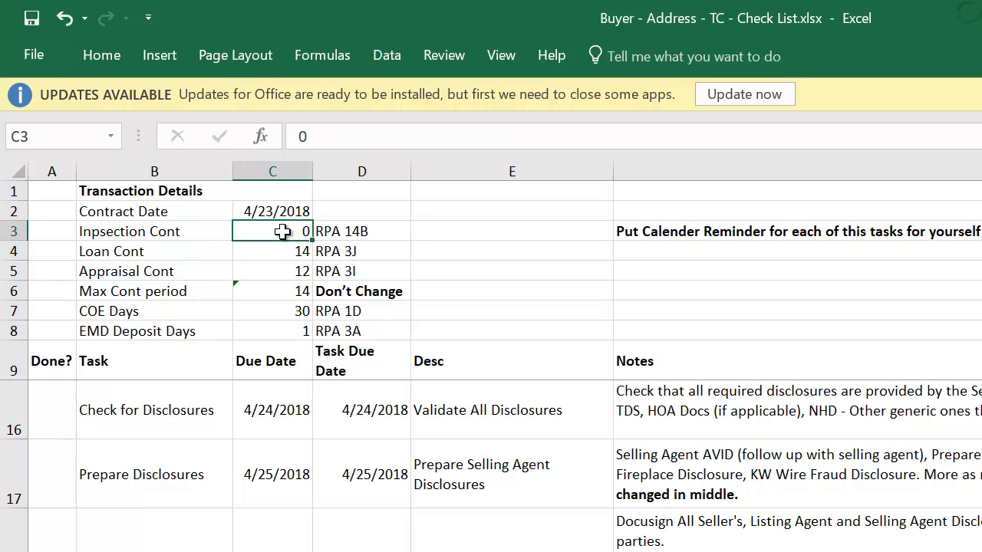
double_click(283, 232)
key("BackSpace")
type("7")
key("Return")
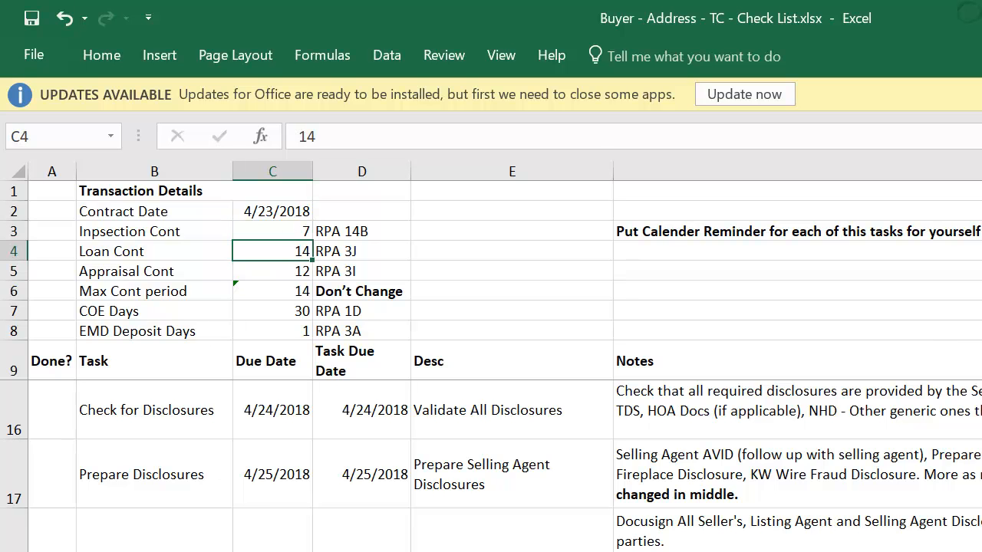
Examine the date formulas and notes of Respond to Inspection Cont in row 19, and the dates and description of Appraisal in row 20
left_click(273, 551)
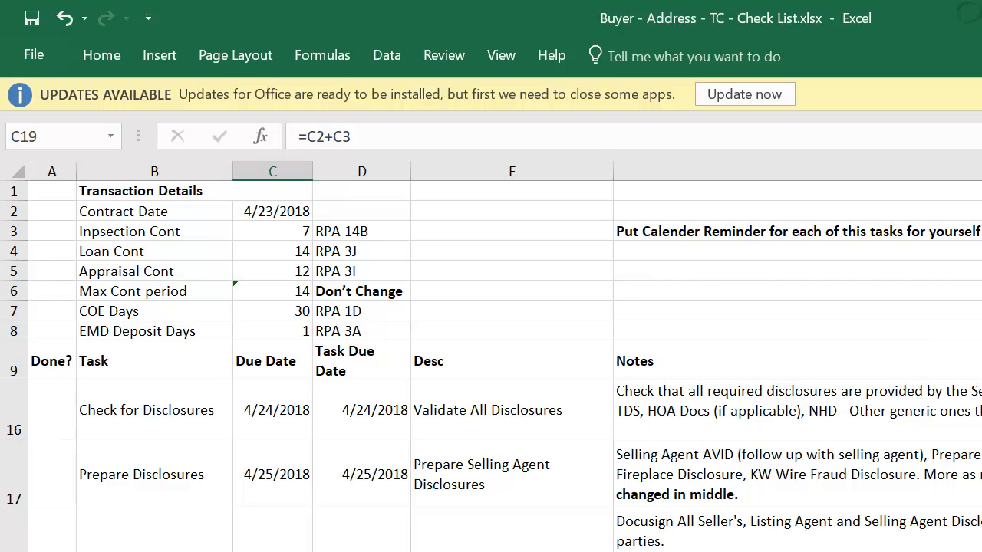
left_click(362, 551)
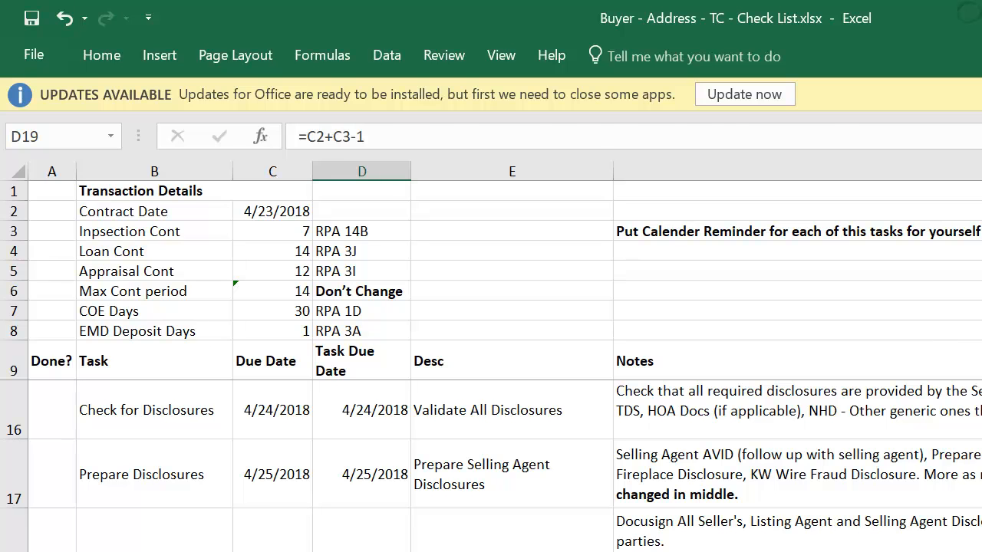
left_click(767, 551)
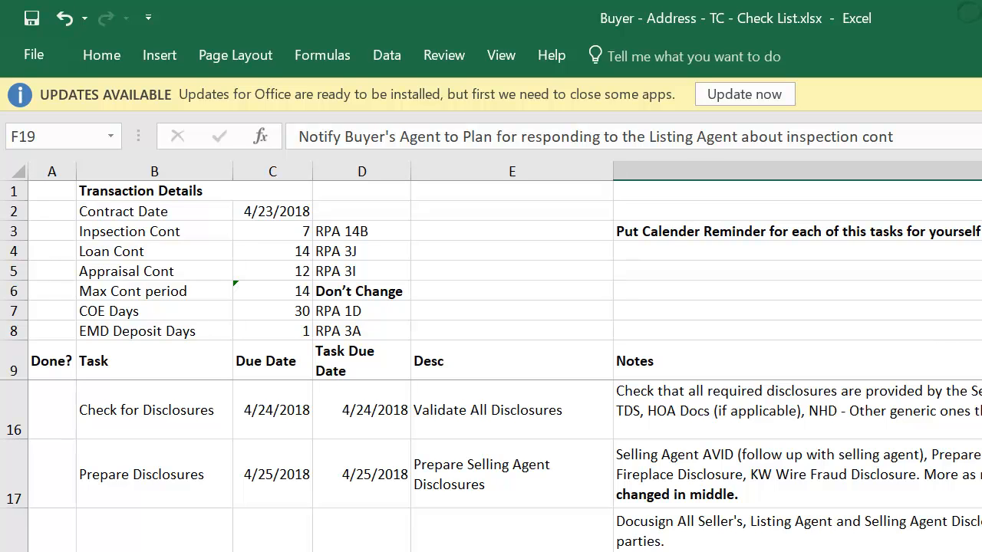
left_click(273, 550)
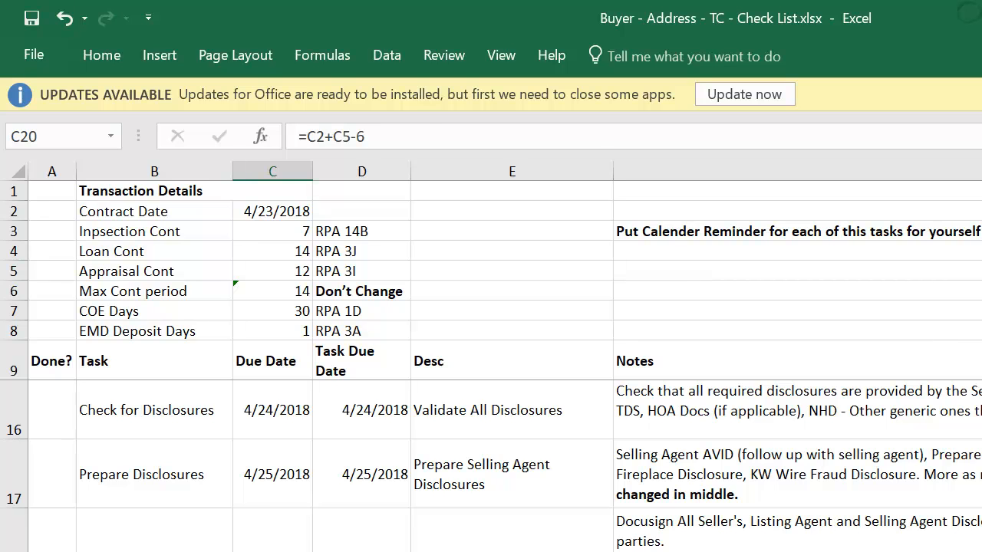
left_click(361, 551)
left_click(512, 550)
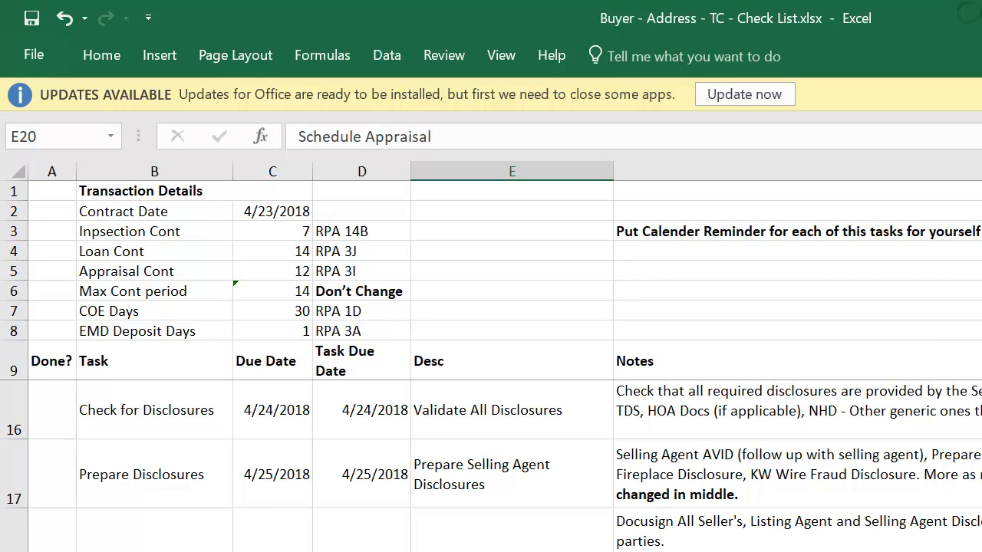
Review the Loan Cont task in row 21, checking its Desc, Due Date and Task Due Date formulas
key("Down")
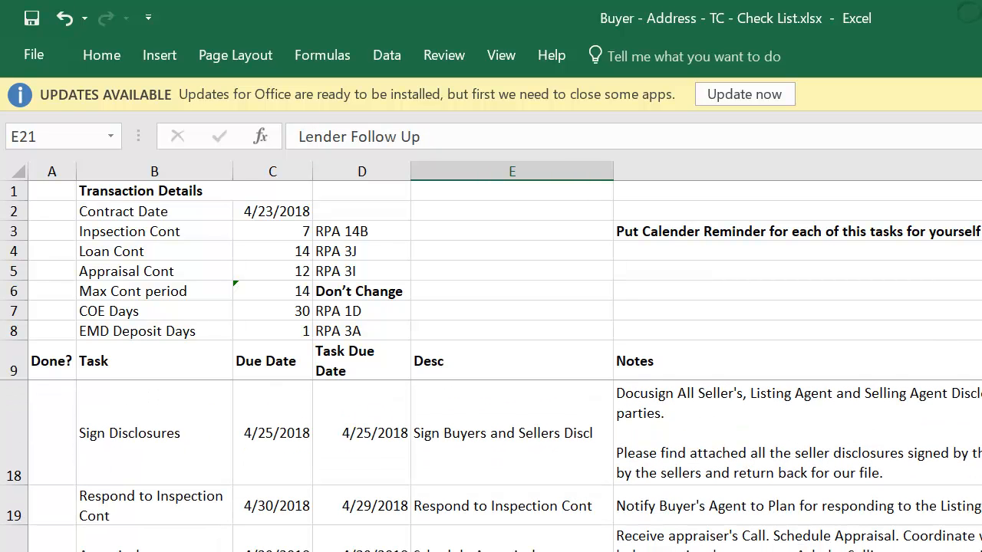
key("Left")
key("Left")
key("Right")
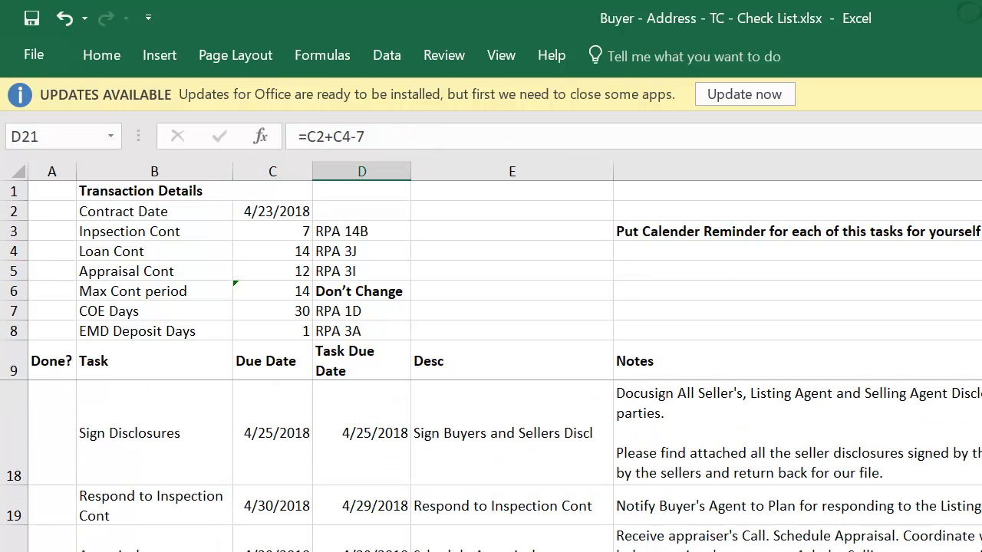
key("Right")
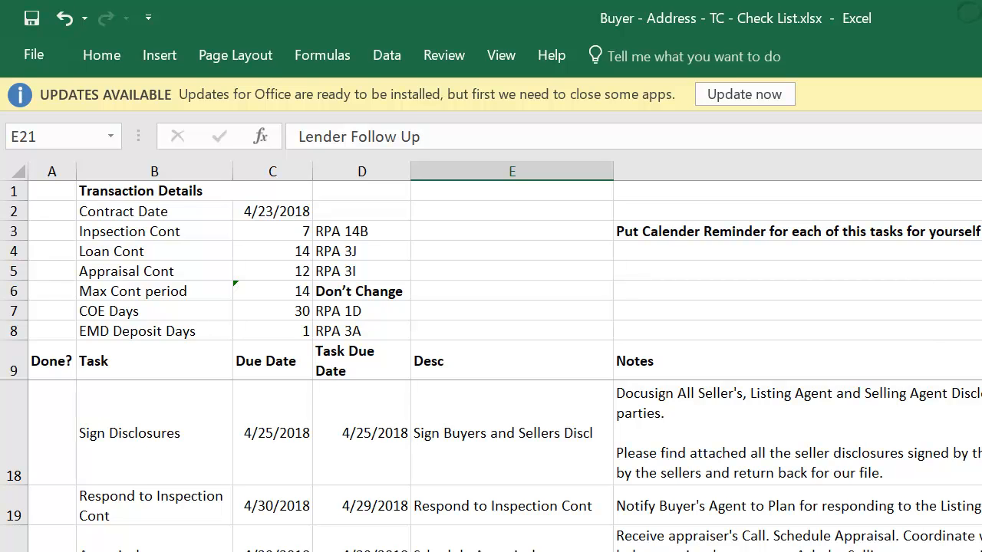
Compare the Due Date and Task Due Date formulas of Final Contingency in row 22, and read its description and notes
key("Down")
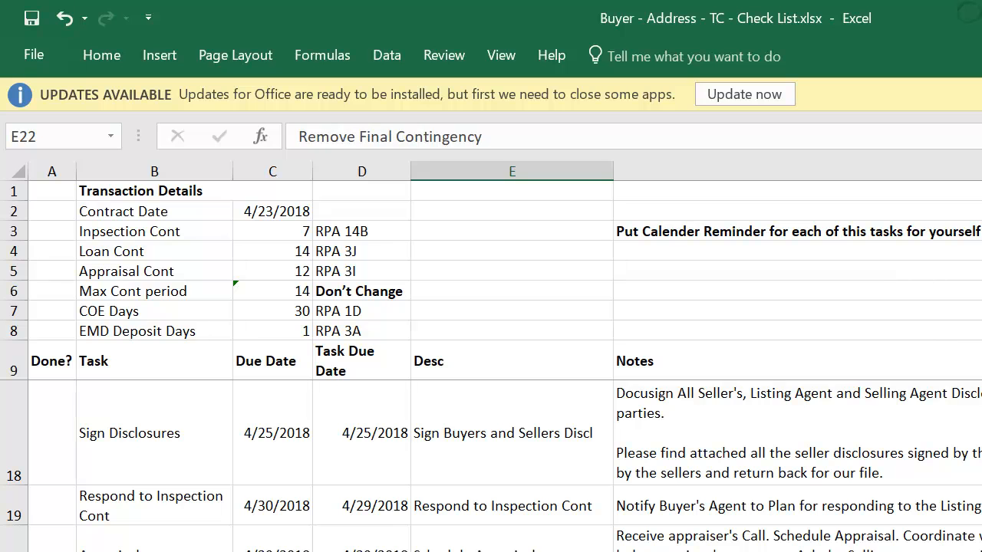
key("Left")
key("Left")
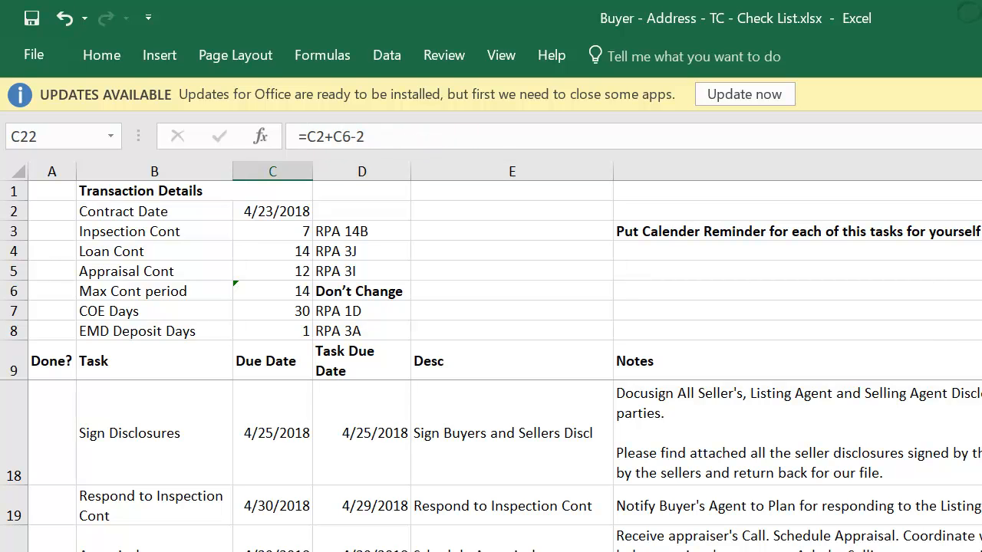
key("Right")
key("Left")
key("Right")
key("Right")
key("Right")
key("Right")
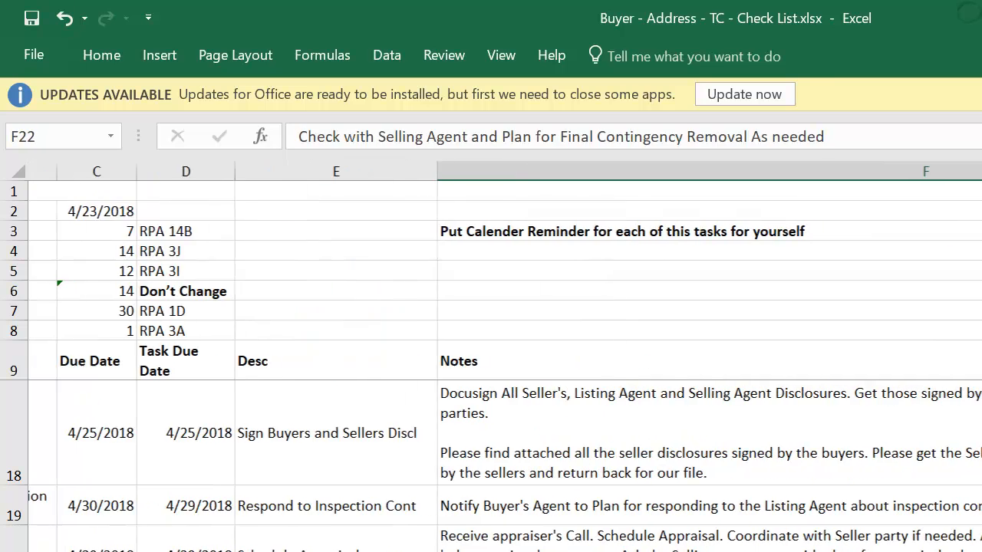
key("Left")
key("Left")
key("Left")
key("Left")
key("Left")
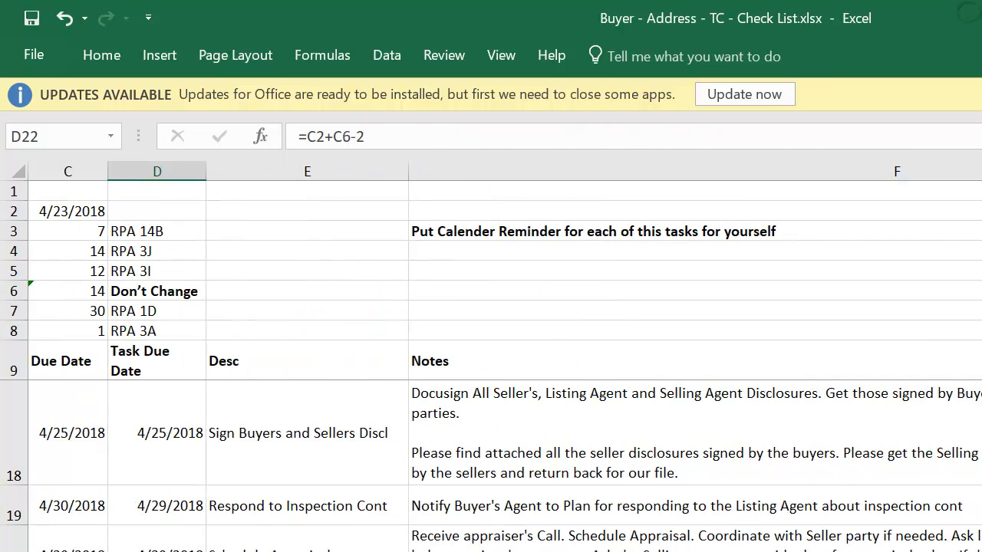
Examine the date formulas of the TRPoint tasks in rows 23 to 25, from Create Transaction to Trn Data Sheet
key("Down")
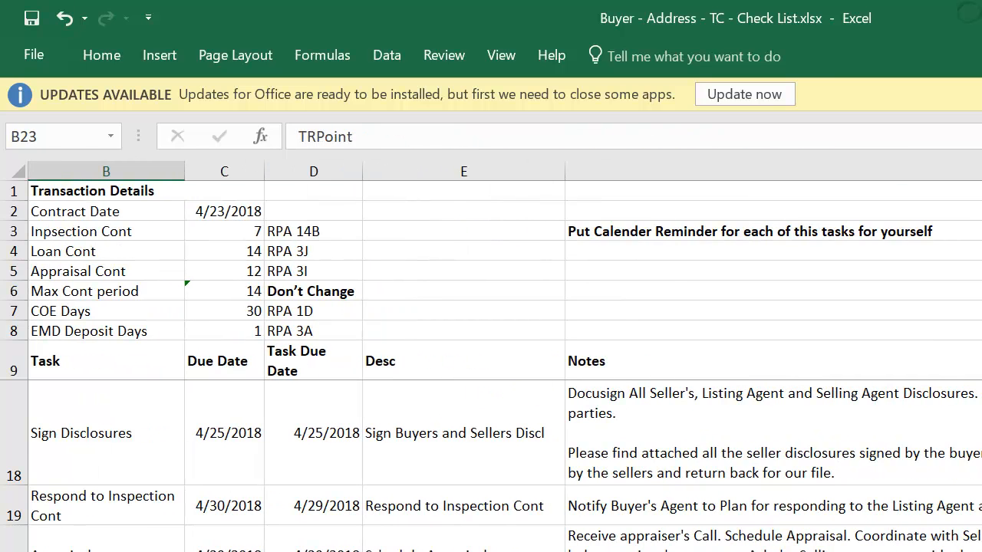
key("Right")
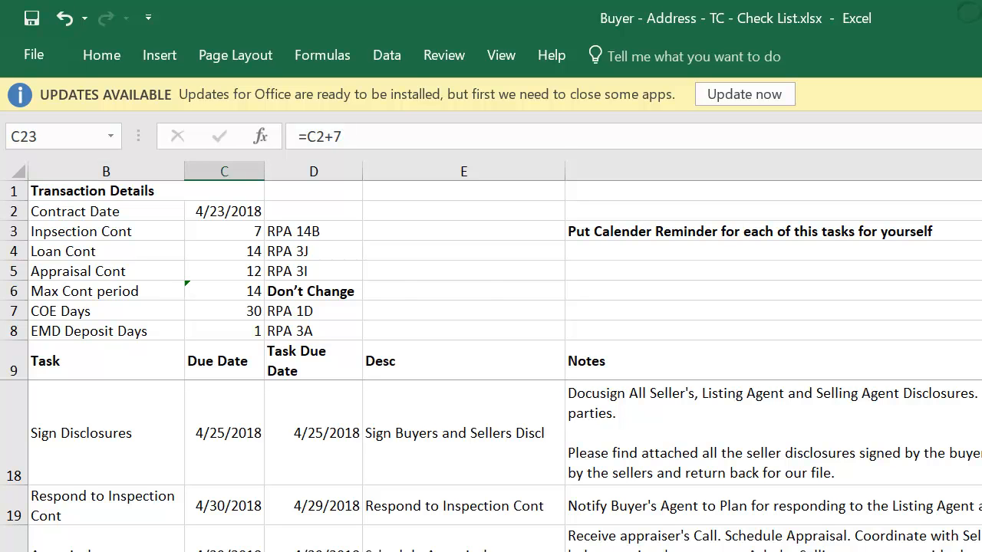
key("Down")
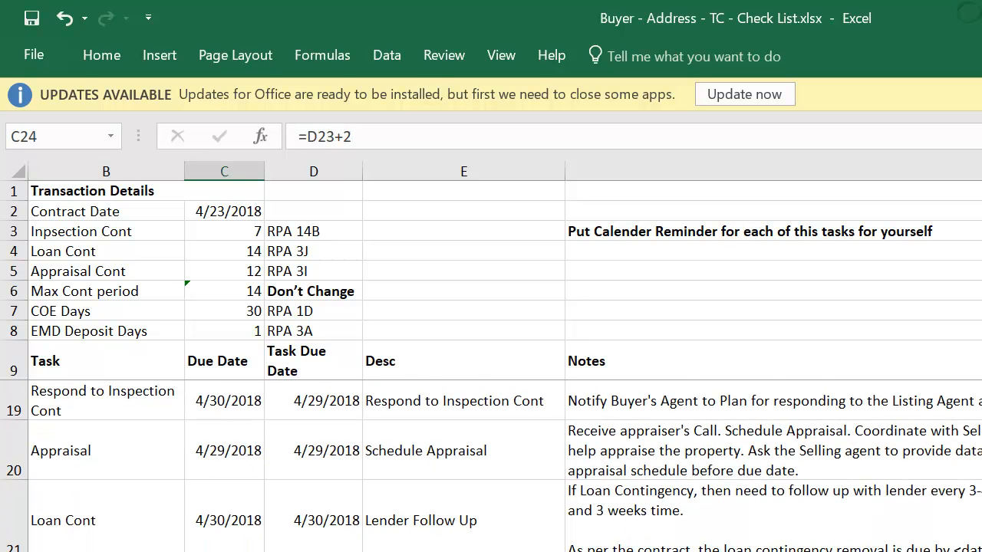
key("Right")
key("Left")
key("Down")
Look through the Due Date formulas in column C from Home Warranty in row 26 down to the empty cell C33
key("Down")
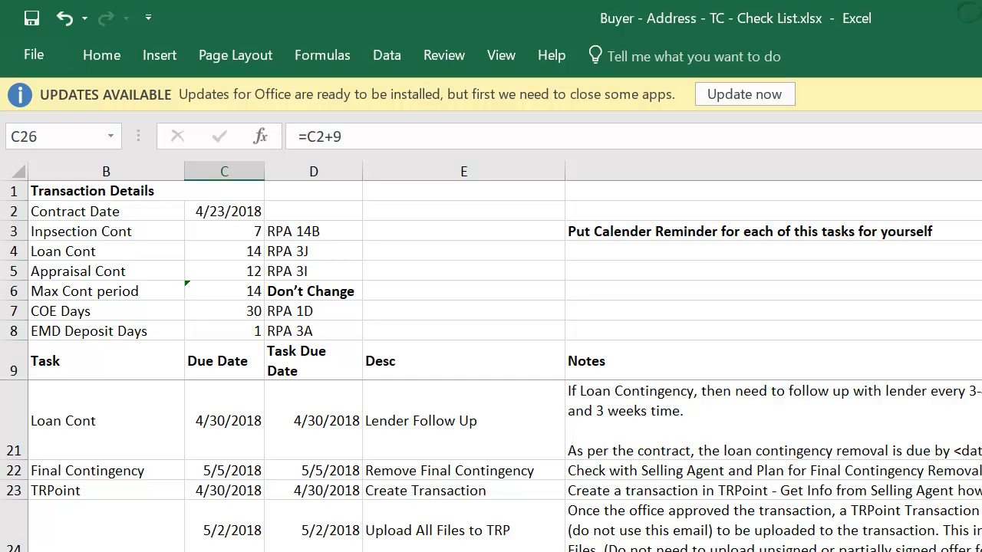
key("Down")
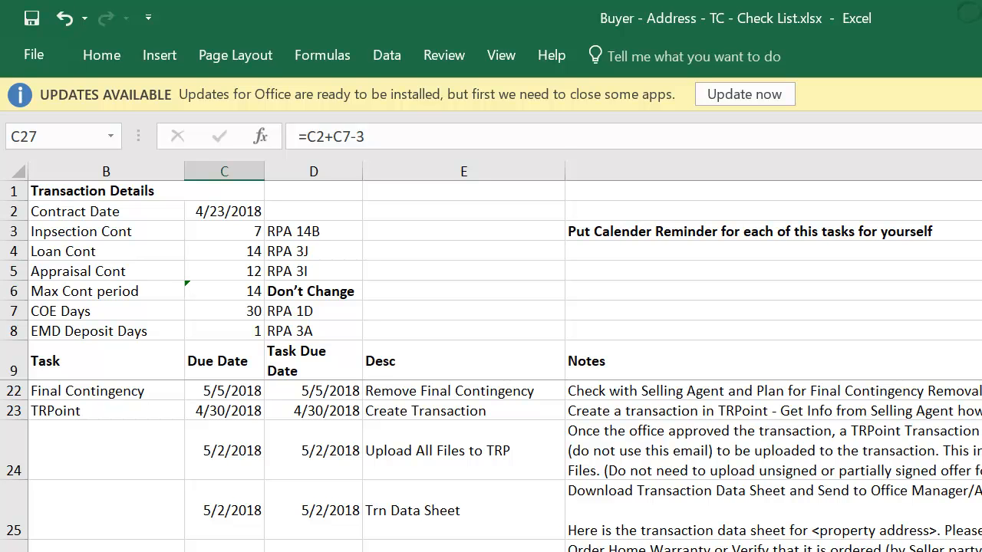
key("Down")
key("Down")
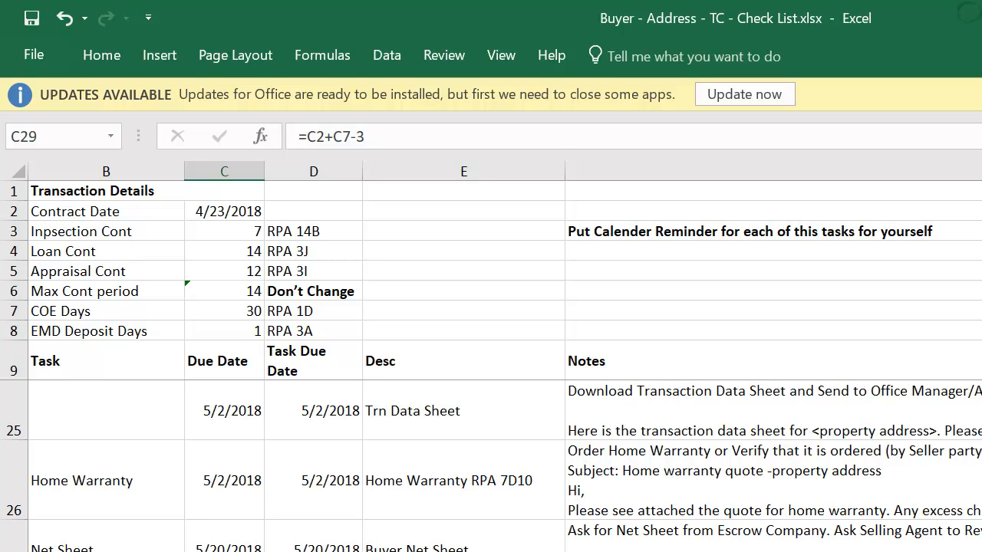
key("Down")
key("Down")
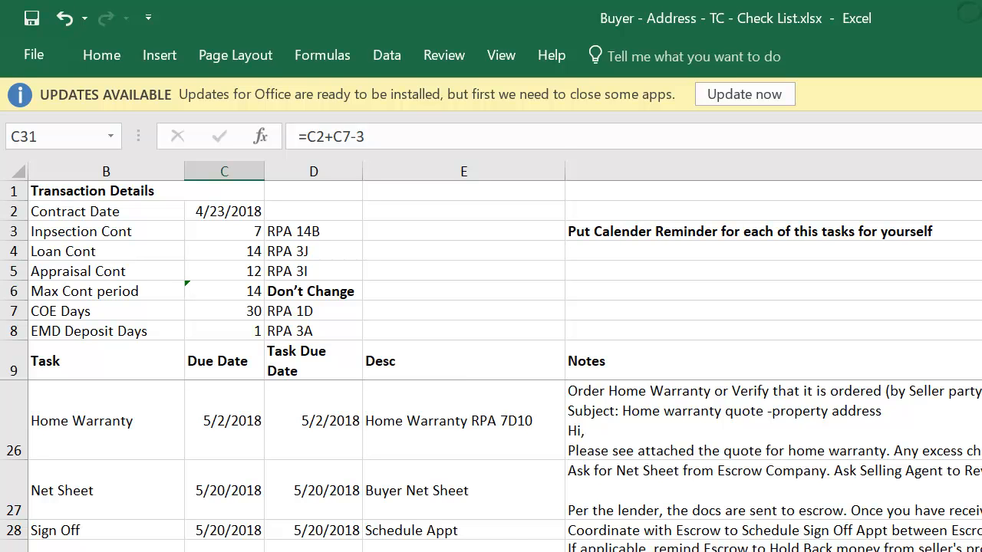
key("Down")
key("Down")
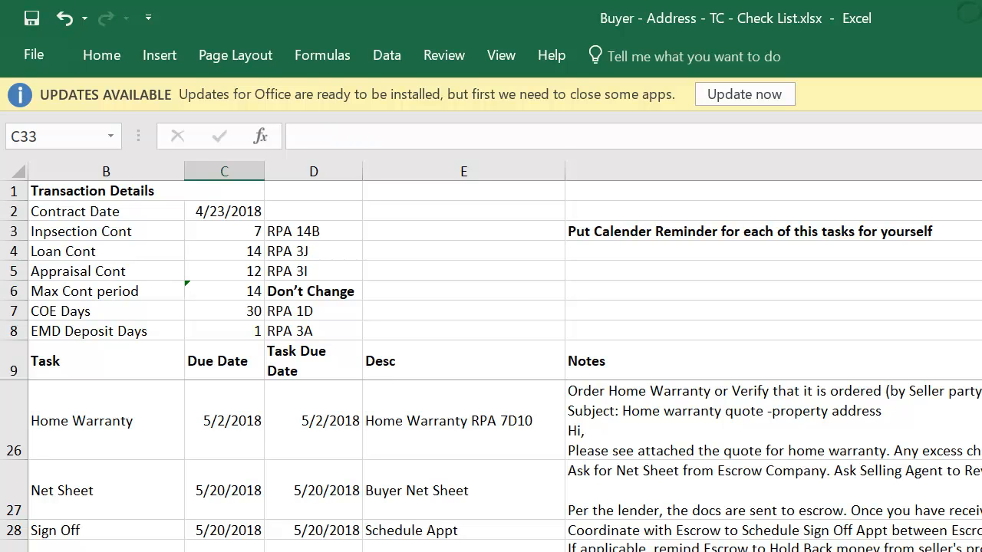